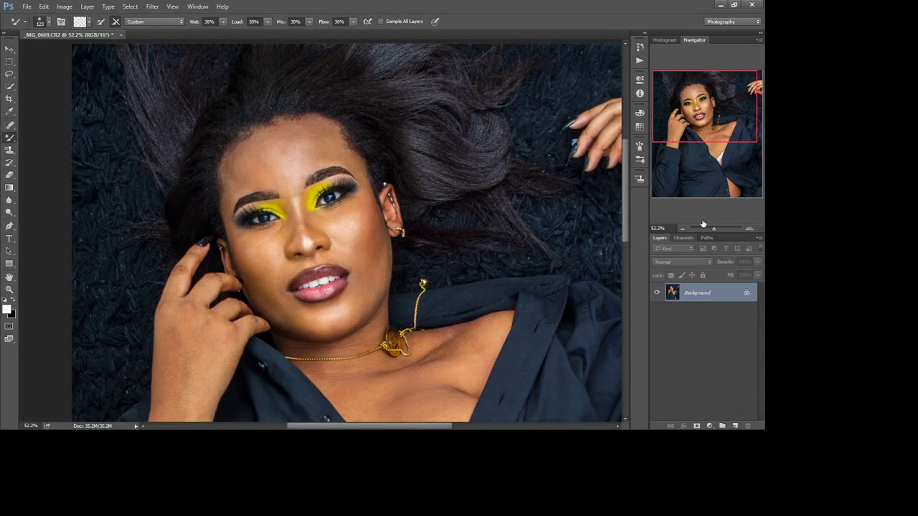
- Duplicate the Background photo twice and rename the copies 'High' and 'Low'
{"action": "key", "text": "ctrl+j"}
{"action": "key", "text": "ctrl+j"}
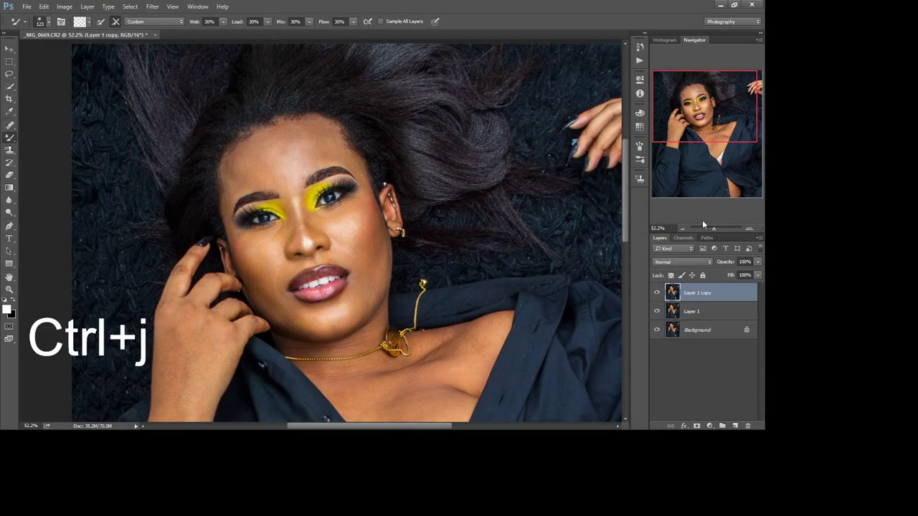
{"action": "double_click", "coordinate": [701, 292]}
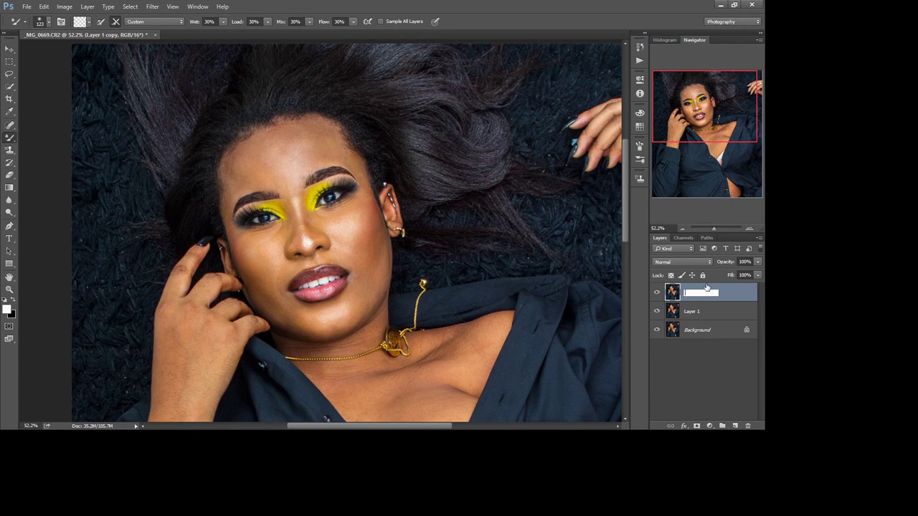
{"action": "type", "text": "High"}
{"action": "key", "text": "Return"}
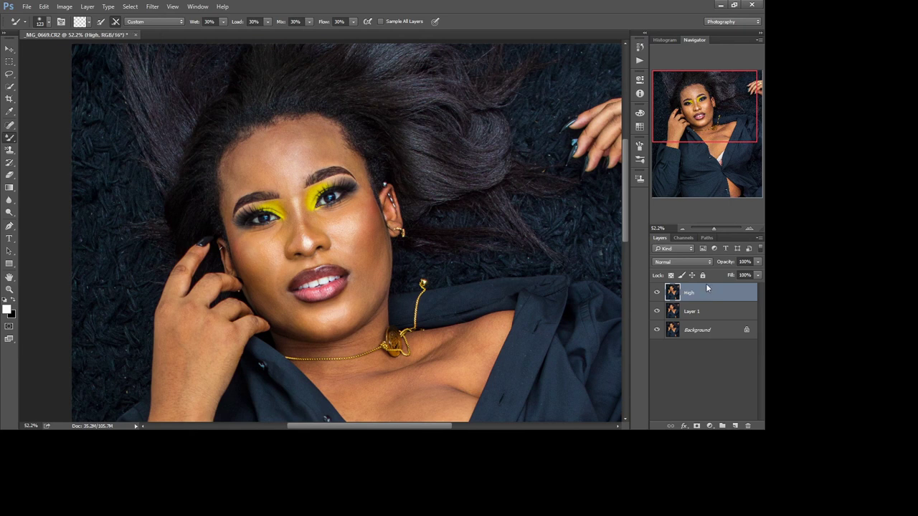
{"action": "double_click", "coordinate": [691, 311]}
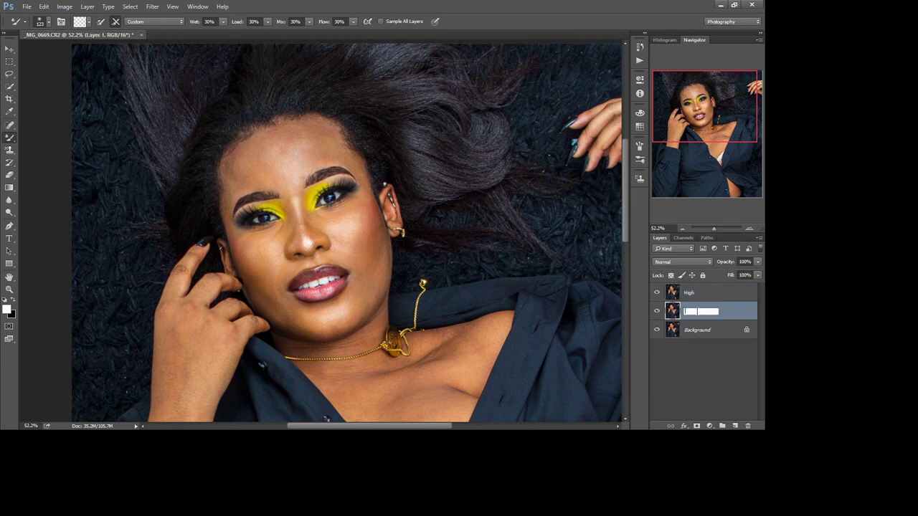
{"action": "type", "text": "Low"}
{"action": "key", "text": "Return"}
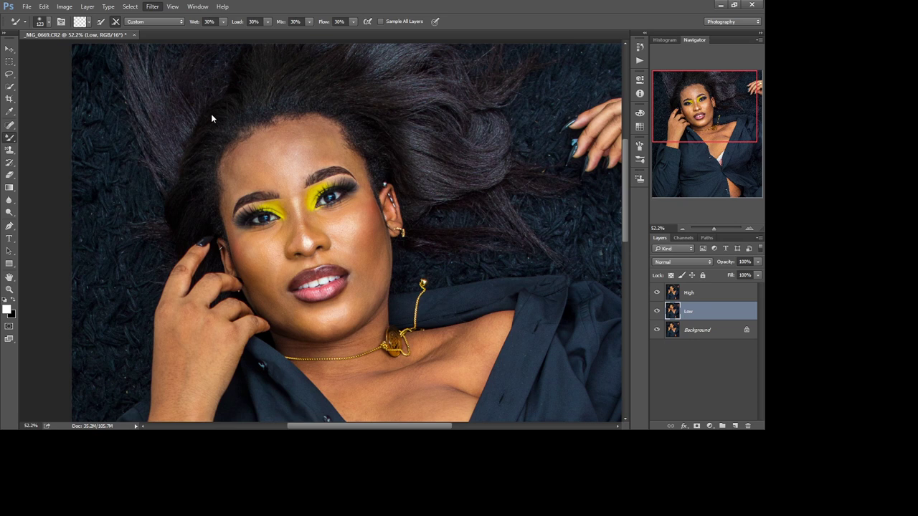
- Turn High into a grey detail layer in Linear Light mode and group it with Low as Group 1
{"action": "key", "text": "space"}
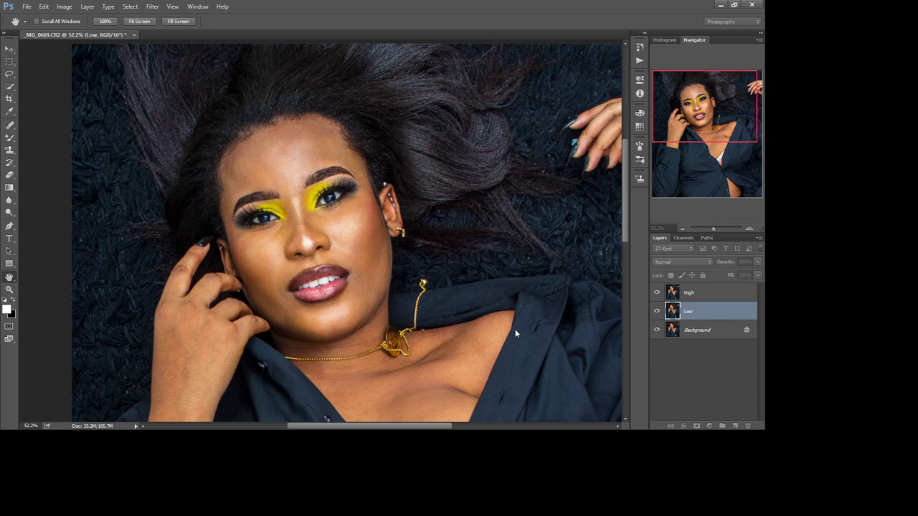
{"action": "left_click", "coordinate": [691, 309]}
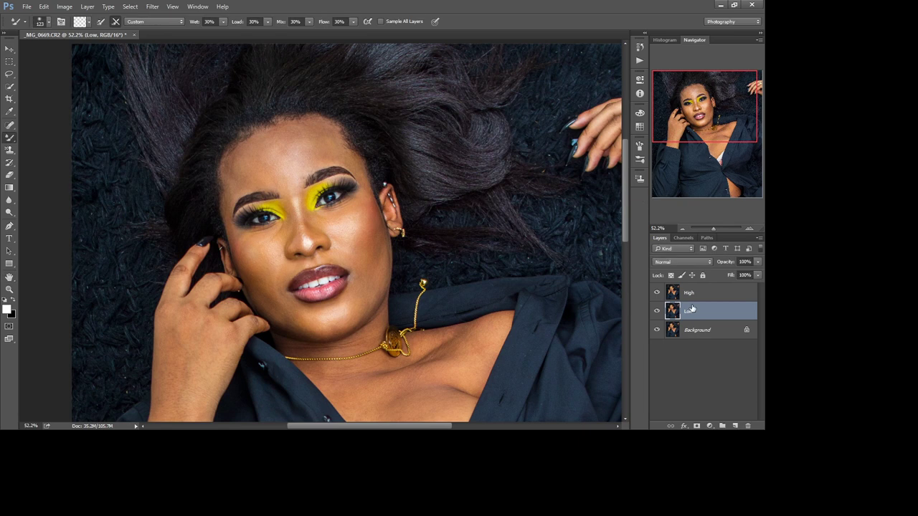
{"action": "left_click", "coordinate": [702, 294]}
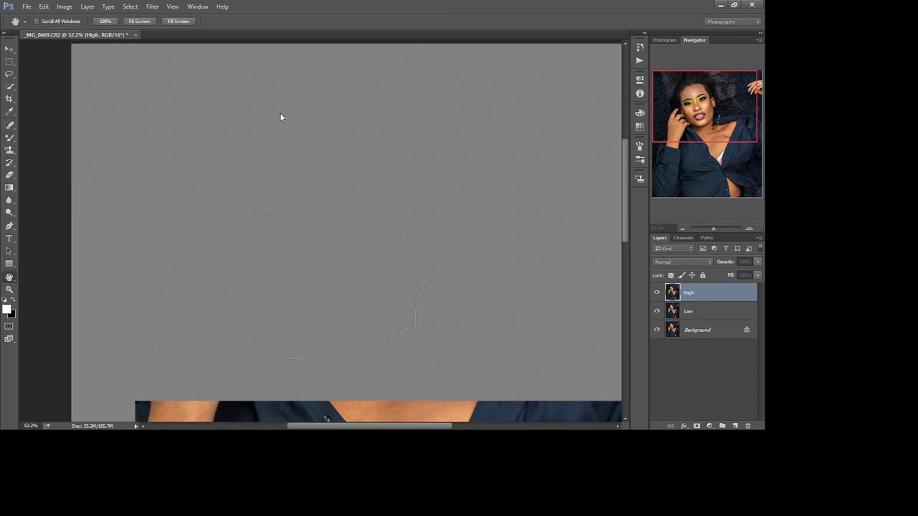
{"action": "key", "text": "Return"}
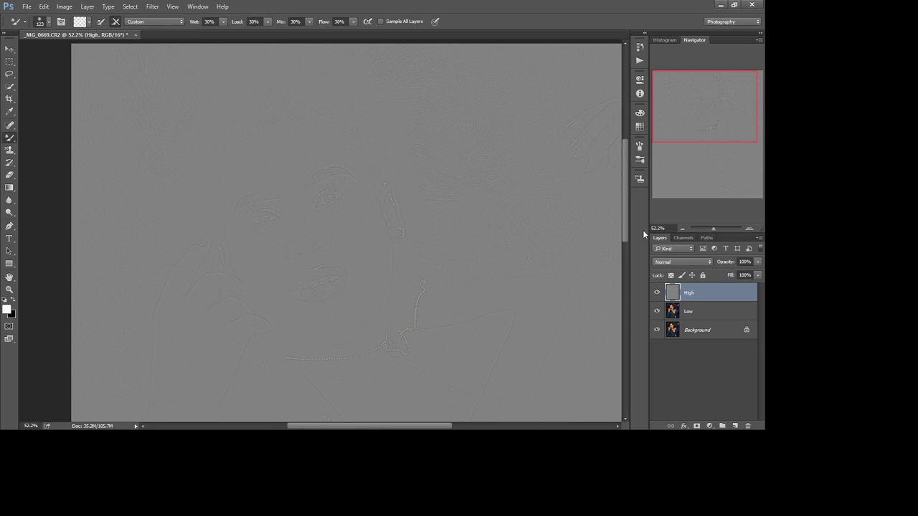
{"action": "key", "text": "alt+shift+j"}
{"action": "left_click", "coordinate": [712, 313], "text": "shift"}
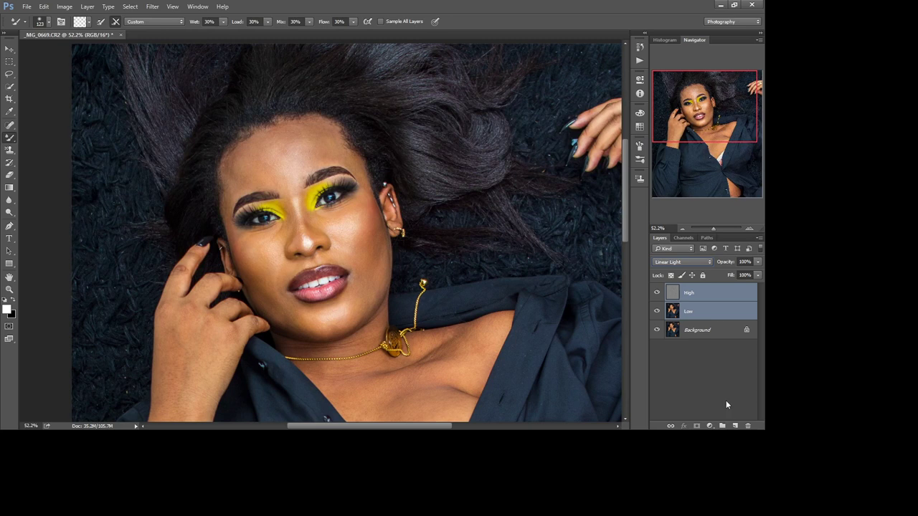
{"action": "left_click", "coordinate": [723, 426]}
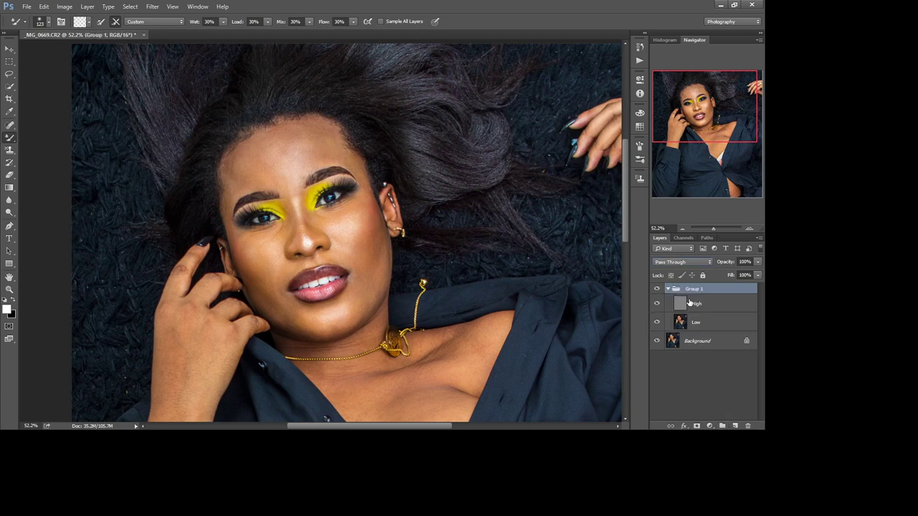
- Duplicate Low and High inside Group 1 to create Low copy and High copy
{"action": "left_click", "coordinate": [714, 305]}
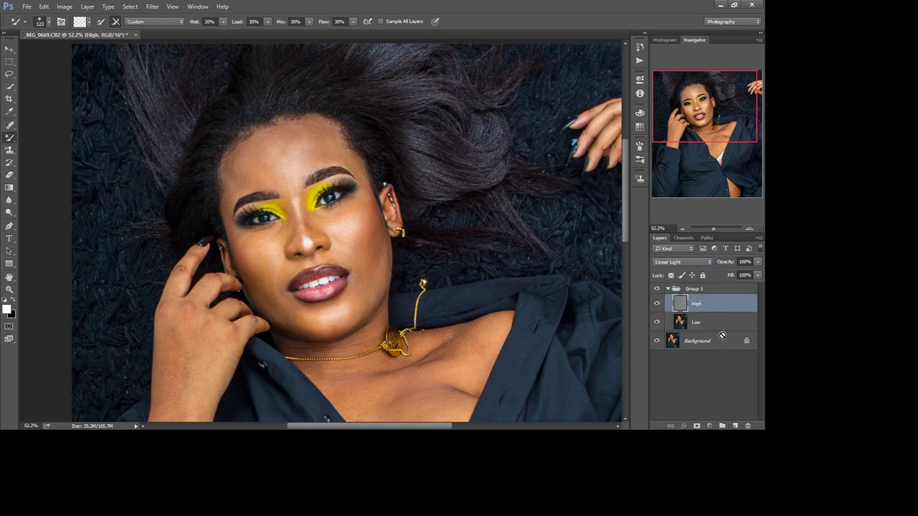
{"action": "left_click_drag", "start_coordinate": [696, 322], "coordinate": [736, 425]}
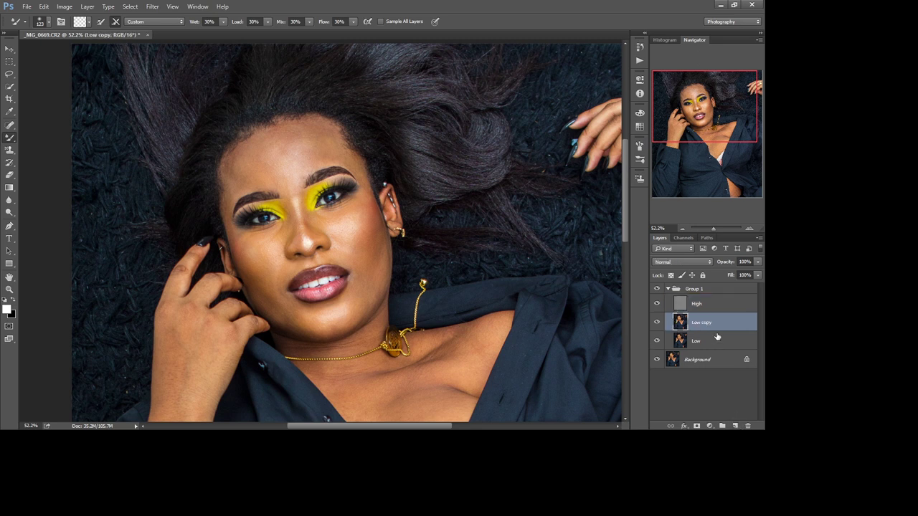
{"action": "key", "text": "alt+bracketright"}
{"action": "key", "text": "ctrl+j"}
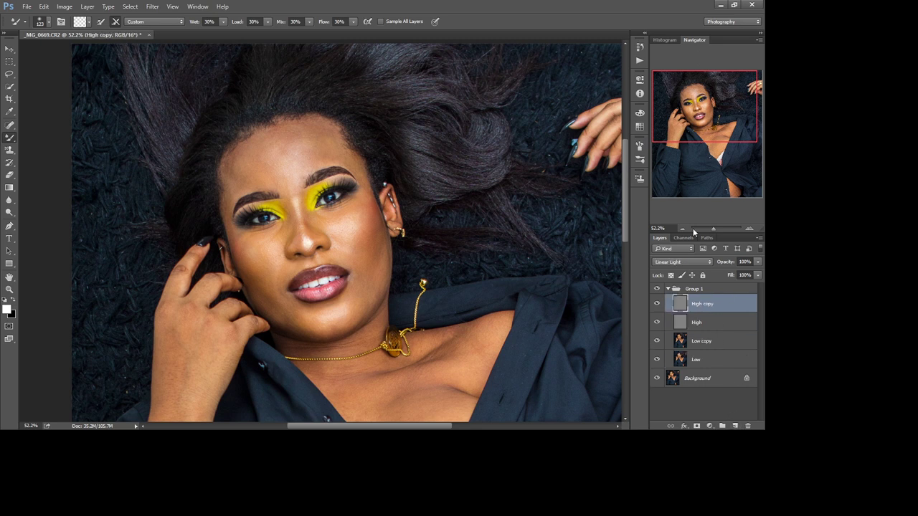
- Set the High copy layer's blend mode back to Normal
{"action": "left_click_drag", "start_coordinate": [712, 228], "coordinate": [715, 226]}
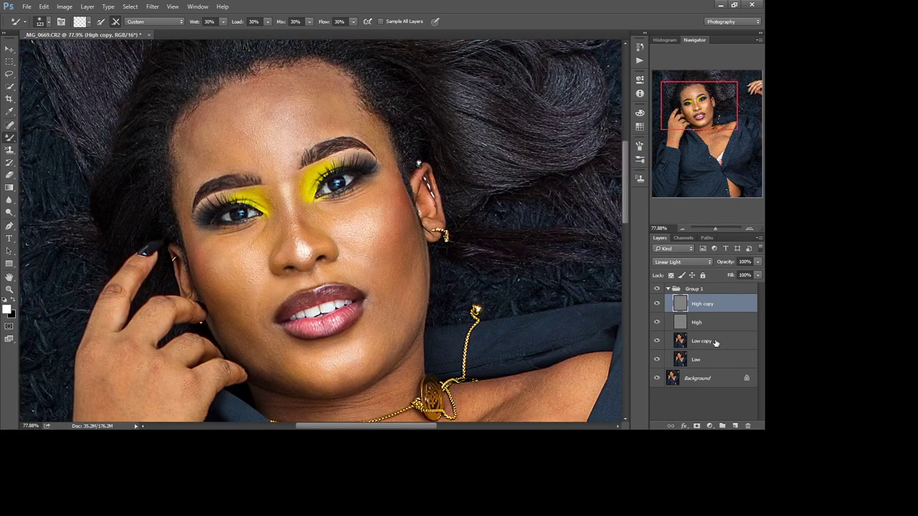
{"action": "left_click", "coordinate": [717, 342]}
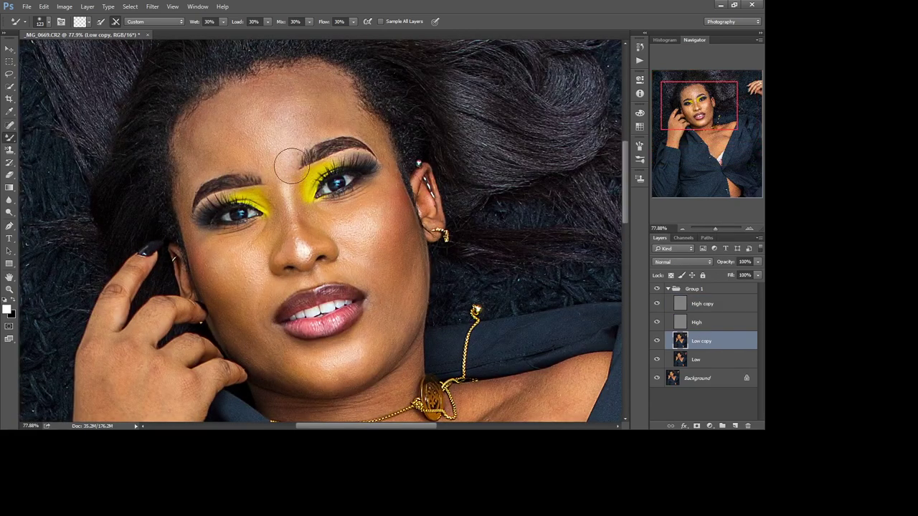
{"action": "left_click_drag", "start_coordinate": [682, 107], "coordinate": [673, 109]}
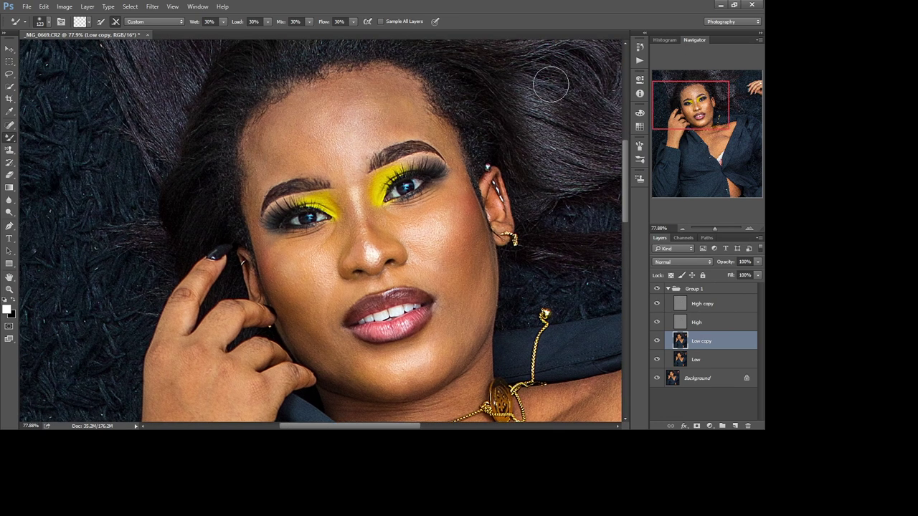
{"action": "left_click", "coordinate": [706, 305]}
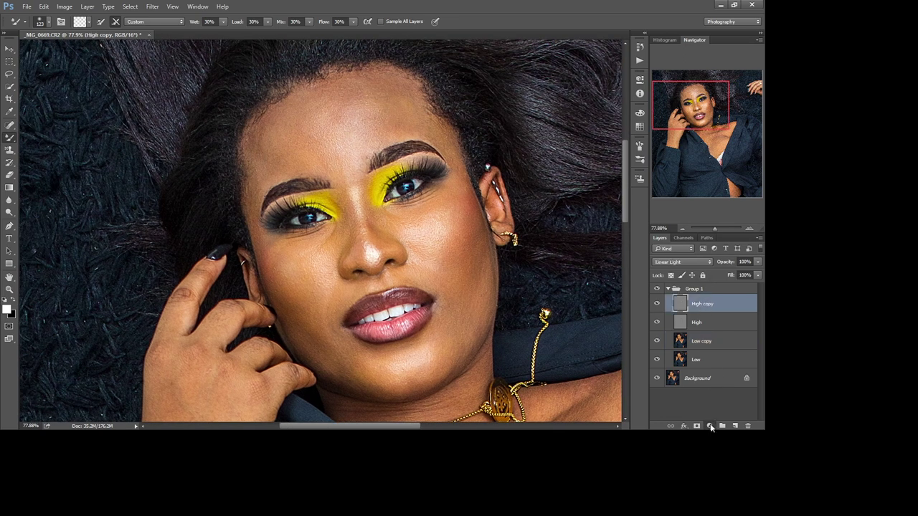
{"action": "key", "text": "shift+alt+n"}
- Add a Black & White adjustment layer atop Group 1, then start smoothing the brow on Low copy
{"action": "key", "text": "ctrl+alt+shift+b"}
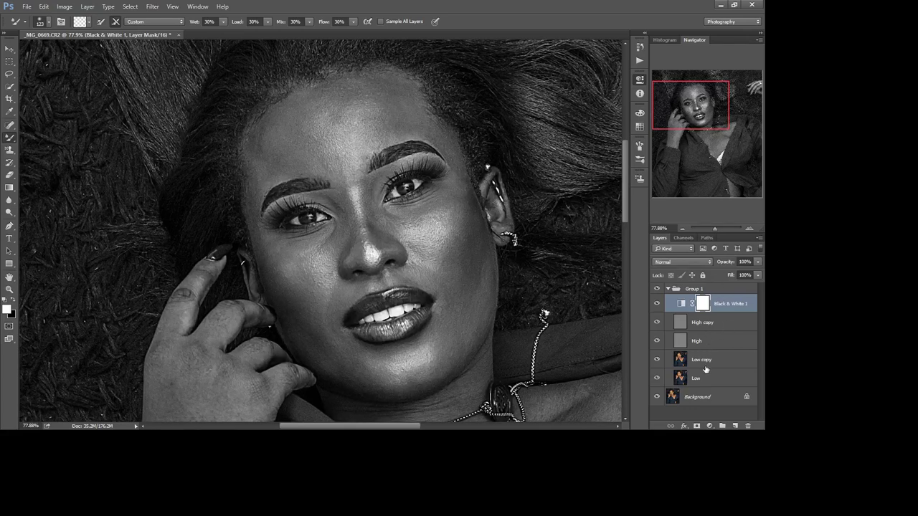
{"action": "left_click", "coordinate": [705, 360]}
{"action": "mouse_move", "coordinate": [319, 119]}
{"action": "left_mouse_down"}
{"action": "mouse_move", "coordinate": [342, 136]}
{"action": "mouse_move", "coordinate": [295, 129]}
{"action": "mouse_move", "coordinate": [261, 164]}
{"action": "mouse_move", "coordinate": [287, 153]}
{"action": "mouse_move", "coordinate": [286, 119]}
{"action": "mouse_move", "coordinate": [281, 159]}
{"action": "mouse_move", "coordinate": [281, 136]}
{"action": "mouse_move", "coordinate": [270, 153]}
{"action": "mouse_move", "coordinate": [280, 127]}
{"action": "mouse_move", "coordinate": [304, 109]}
{"action": "left_mouse_up"}
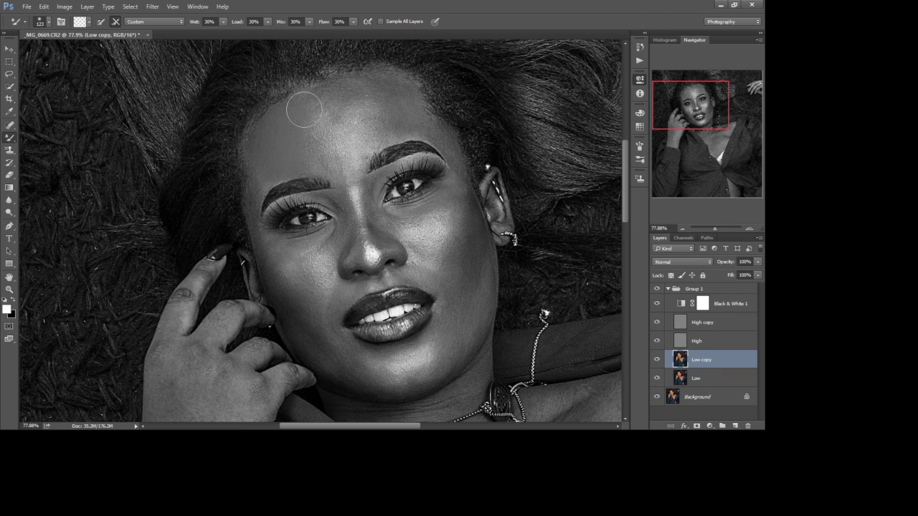
- Blend the left and right forehead skin tones on Low copy, resizing the brush from 123 to 97, then 129
{"action": "key", "text": "alt"}
{"action": "mouse_move", "coordinate": [403, 104]}
{"action": "left_mouse_down"}
{"action": "mouse_move", "coordinate": [386, 86]}
{"action": "mouse_move", "coordinate": [384, 128]}
{"action": "mouse_move", "coordinate": [381, 86]}
{"action": "mouse_move", "coordinate": [381, 125]}
{"action": "mouse_move", "coordinate": [408, 113]}
{"action": "mouse_move", "coordinate": [404, 96]}
{"action": "mouse_move", "coordinate": [384, 86]}
{"action": "left_mouse_up"}
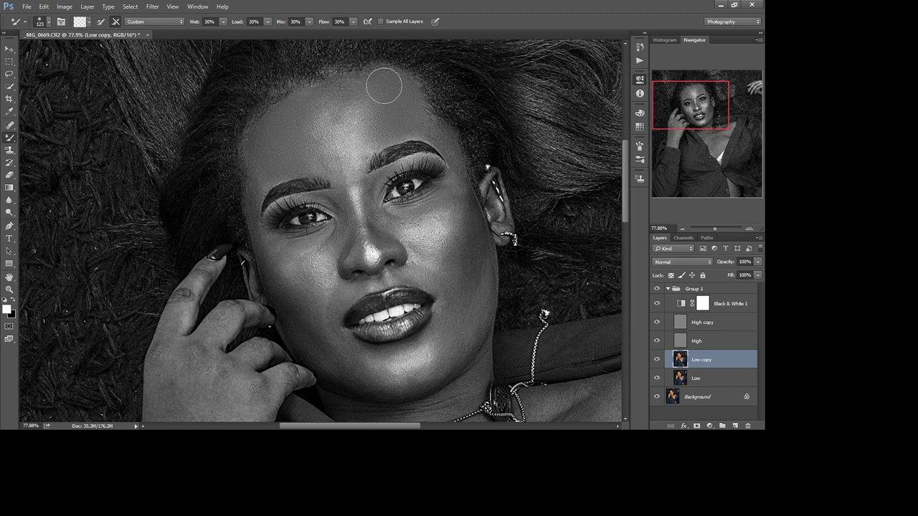
{"action": "mouse_move", "coordinate": [263, 133]}
{"action": "left_mouse_down"}
{"action": "mouse_move", "coordinate": [262, 158]}
{"action": "mouse_move", "coordinate": [282, 107]}
{"action": "mouse_move", "coordinate": [296, 106]}
{"action": "mouse_move", "coordinate": [307, 155]}
{"action": "left_mouse_up"}
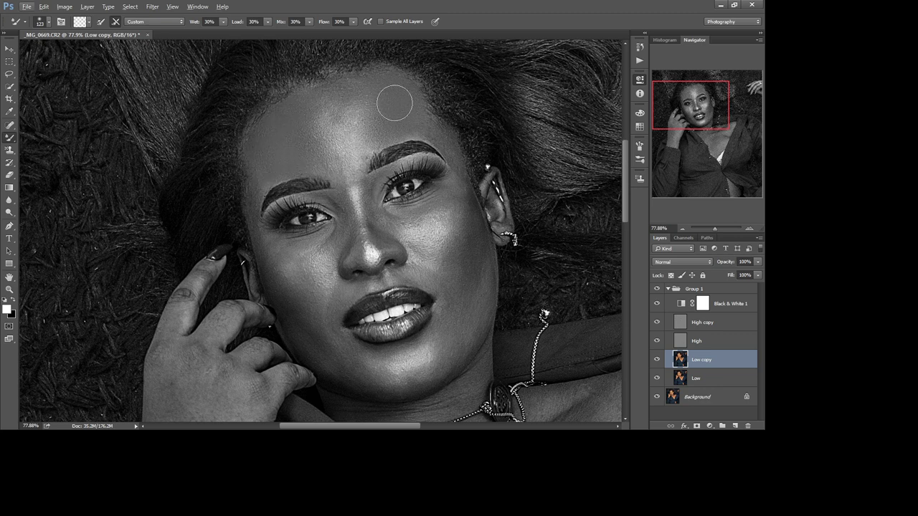
{"action": "mouse_move", "coordinate": [395, 104]}
{"action": "left_mouse_down"}
{"action": "mouse_move", "coordinate": [385, 90]}
{"action": "mouse_move", "coordinate": [391, 106]}
{"action": "mouse_move", "coordinate": [380, 117]}
{"action": "mouse_move", "coordinate": [363, 88]}
{"action": "mouse_move", "coordinate": [349, 88]}
{"action": "mouse_move", "coordinate": [375, 113]}
{"action": "mouse_move", "coordinate": [369, 133]}
{"action": "mouse_move", "coordinate": [314, 102]}
{"action": "mouse_move", "coordinate": [297, 115]}
{"action": "mouse_move", "coordinate": [315, 151]}
{"action": "mouse_move", "coordinate": [303, 139]}
{"action": "mouse_move", "coordinate": [315, 94]}
{"action": "mouse_move", "coordinate": [304, 119]}
{"action": "mouse_move", "coordinate": [323, 113]}
{"action": "mouse_move", "coordinate": [263, 137]}
{"action": "mouse_move", "coordinate": [294, 127]}
{"action": "mouse_move", "coordinate": [301, 143]}
{"action": "mouse_move", "coordinate": [371, 99]}
{"action": "mouse_move", "coordinate": [334, 86]}
{"action": "mouse_move", "coordinate": [323, 96]}
{"action": "mouse_move", "coordinate": [393, 100]}
{"action": "mouse_move", "coordinate": [405, 106]}
{"action": "mouse_move", "coordinate": [397, 111]}
{"action": "mouse_move", "coordinate": [394, 99]}
{"action": "mouse_move", "coordinate": [383, 98]}
{"action": "mouse_move", "coordinate": [389, 106]}
{"action": "mouse_move", "coordinate": [402, 93]}
{"action": "mouse_move", "coordinate": [373, 81]}
{"action": "mouse_move", "coordinate": [346, 87]}
{"action": "mouse_move", "coordinate": [276, 145]}
{"action": "mouse_move", "coordinate": [297, 131]}
{"action": "mouse_move", "coordinate": [304, 137]}
{"action": "mouse_move", "coordinate": [328, 88]}
{"action": "mouse_move", "coordinate": [319, 111]}
{"action": "mouse_move", "coordinate": [349, 162]}
{"action": "left_mouse_up"}
{"action": "left_click_drag", "start_coordinate": [683, 117], "coordinate": [687, 123]}
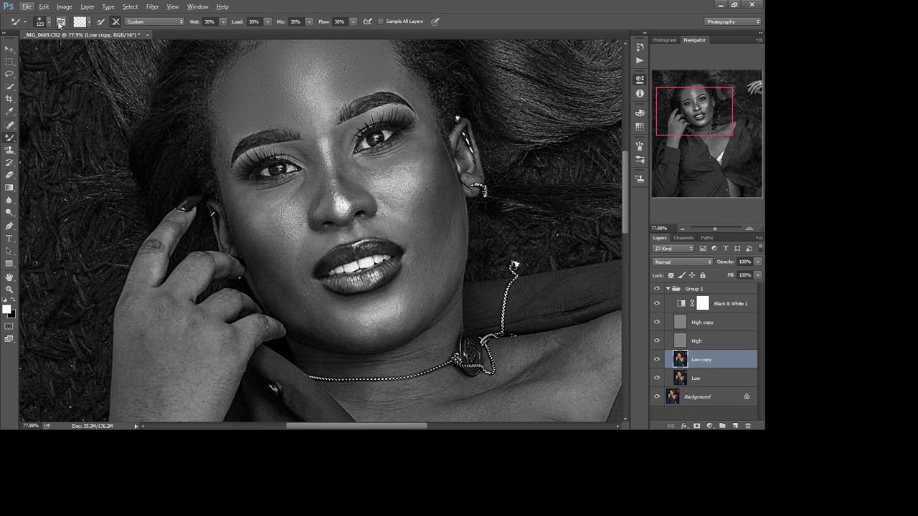
{"action": "key", "text": "bracketleft"}
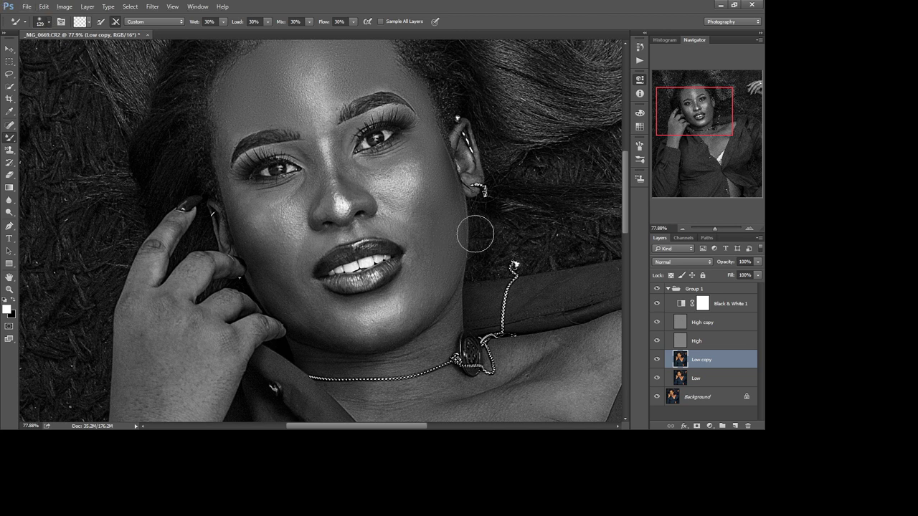
{"action": "key", "text": "bracketright"}
{"action": "key", "text": "bracketright"}
{"action": "key", "text": "bracketright"}
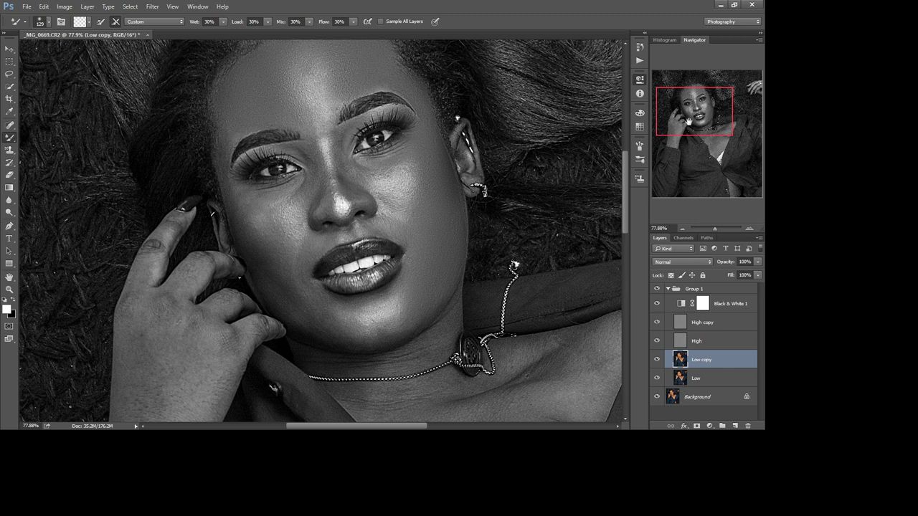
- Blend both cheeks and the area beside the ear on Low copy, toggling the Black & White 1 preview to compare
{"action": "left_click_drag", "start_coordinate": [703, 120], "coordinate": [691, 130]}
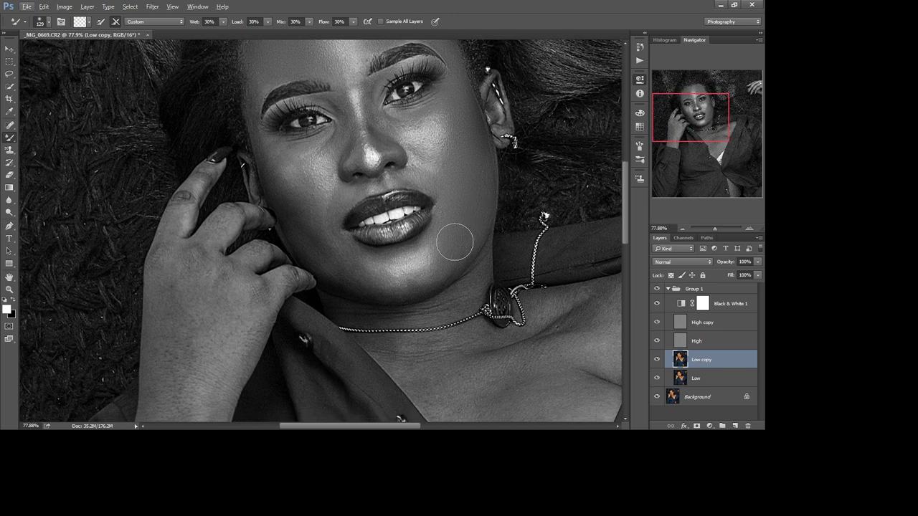
{"action": "key", "text": "alt"}
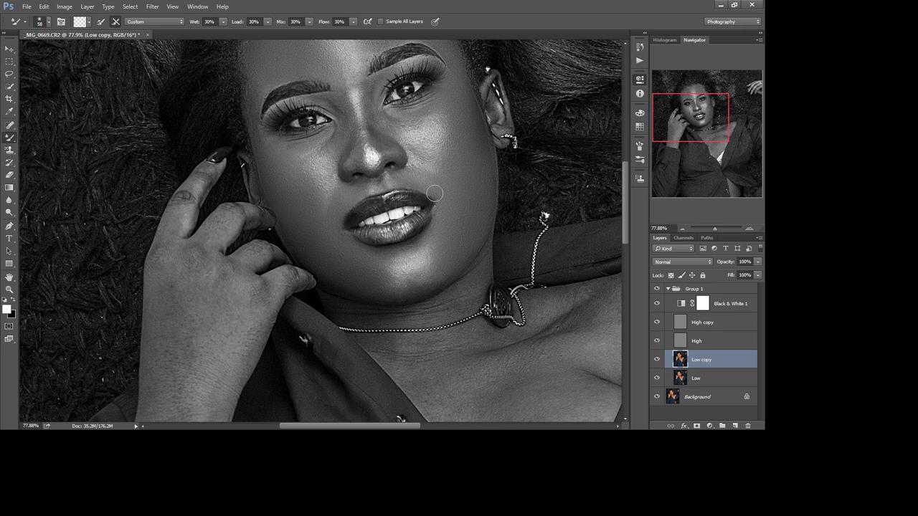
{"action": "key", "text": "alt"}
{"action": "left_click", "coordinate": [656, 304]}
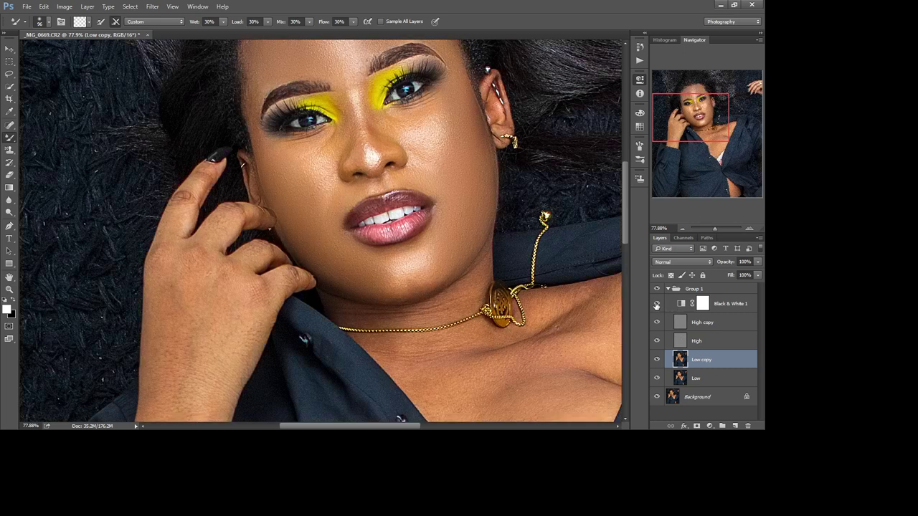
{"action": "left_click", "coordinate": [656, 305]}
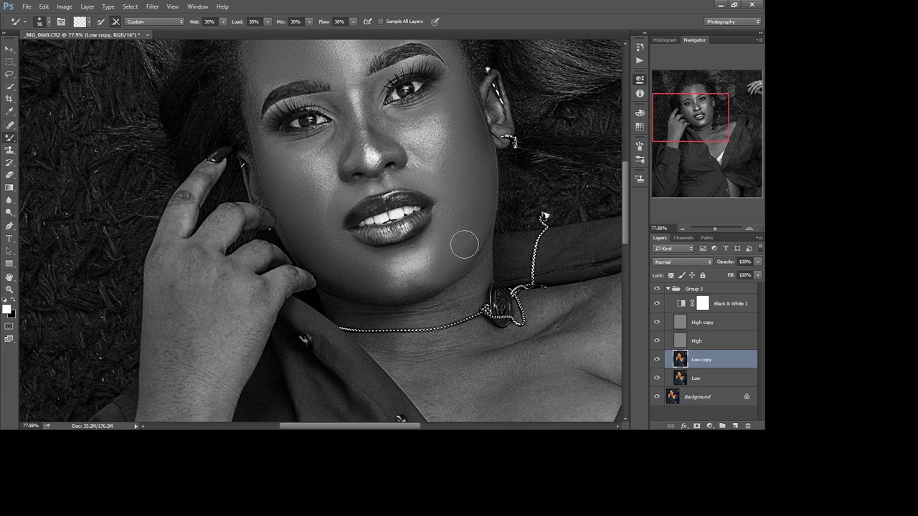
{"action": "key", "text": "alt"}
{"action": "key", "text": "alt"}
{"action": "key", "text": "alt"}
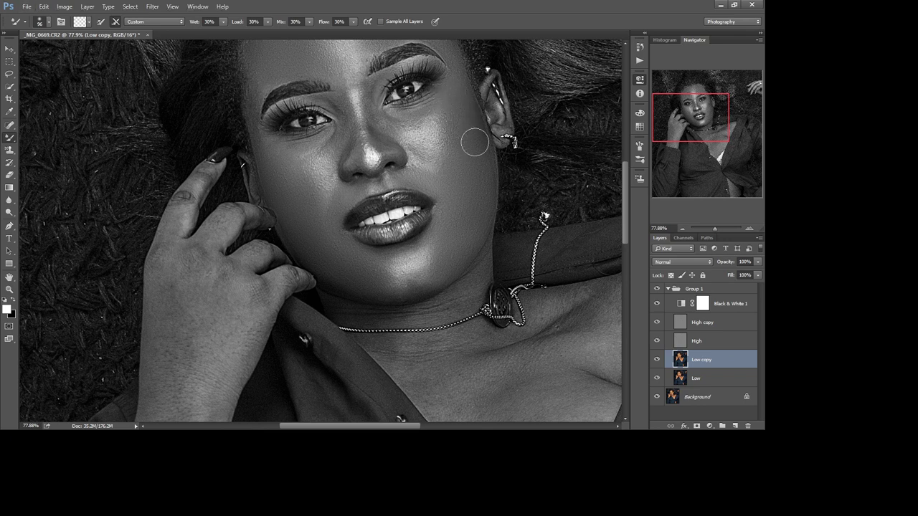
{"action": "key", "text": "alt"}
{"action": "scroll", "coordinate": [280, 143], "scroll_direction": "up", "scroll_amount": 3}
{"action": "scroll", "coordinate": [301, 115], "scroll_direction": "up", "scroll_amount": 1}
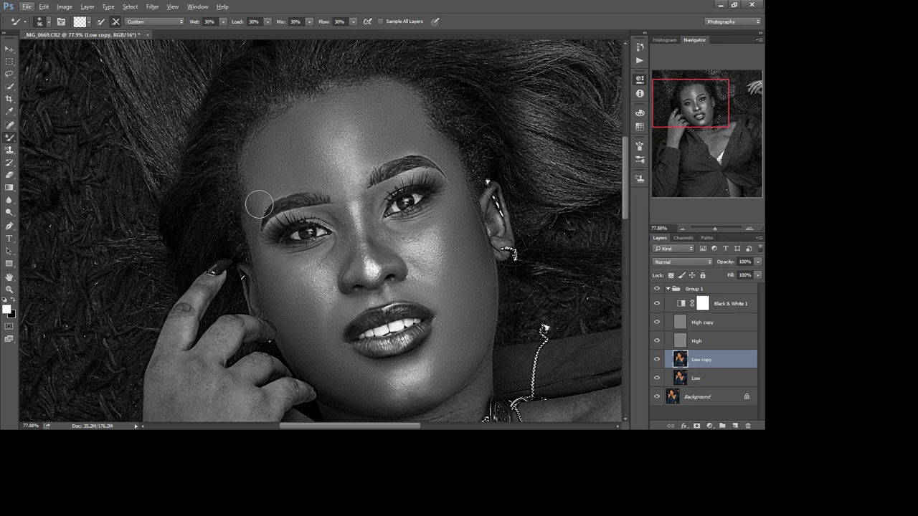
- Blend the under-eye and lower-right face skin tones on Low copy with the brush at size 136
{"action": "left_click", "coordinate": [286, 266]}
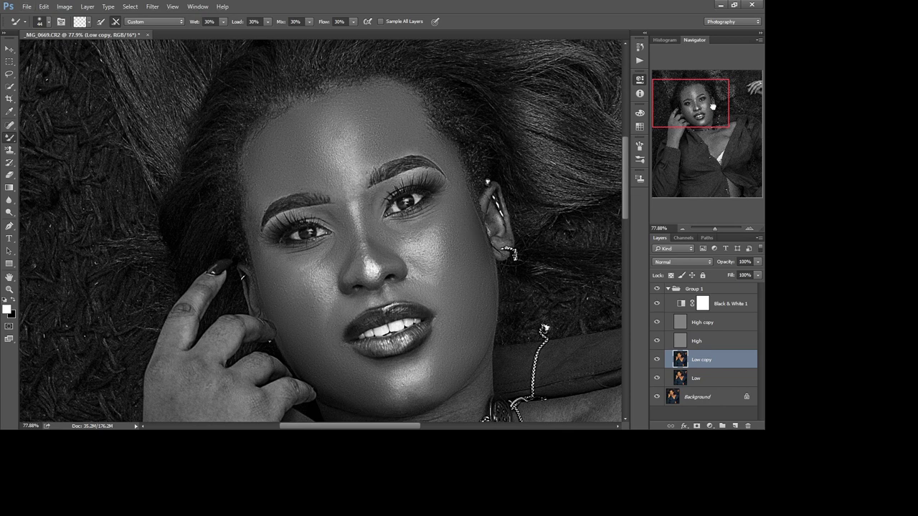
{"action": "left_click_drag", "start_coordinate": [712, 106], "coordinate": [721, 110]}
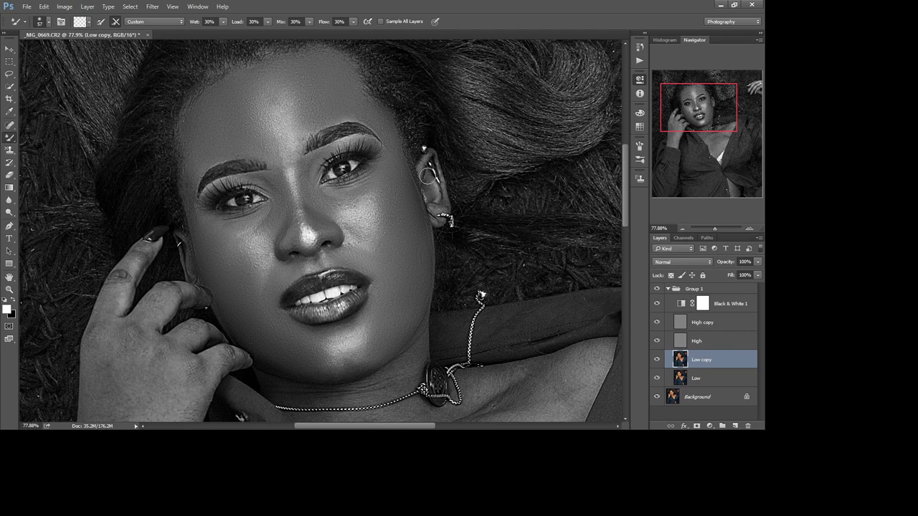
{"action": "key", "text": "alt"}
{"action": "left_click_drag", "start_coordinate": [682, 109], "coordinate": [675, 131]}
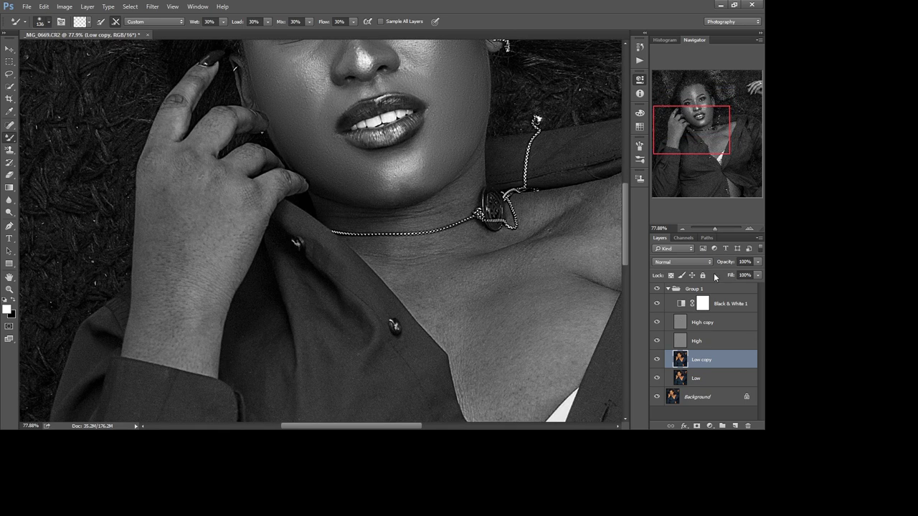
{"action": "left_click_drag", "start_coordinate": [702, 137], "coordinate": [687, 147]}
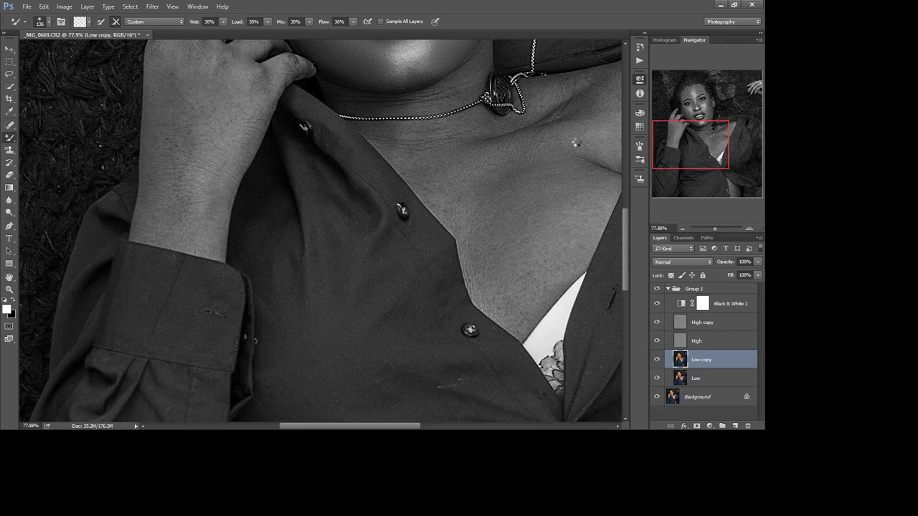
- Adjust the Black & White 1 mask for a darker check view, then return to Low copy
{"action": "key", "text": "alt+bracketright"}
{"action": "key", "text": "alt+bracketright"}
{"action": "key", "text": "alt+bracketright"}
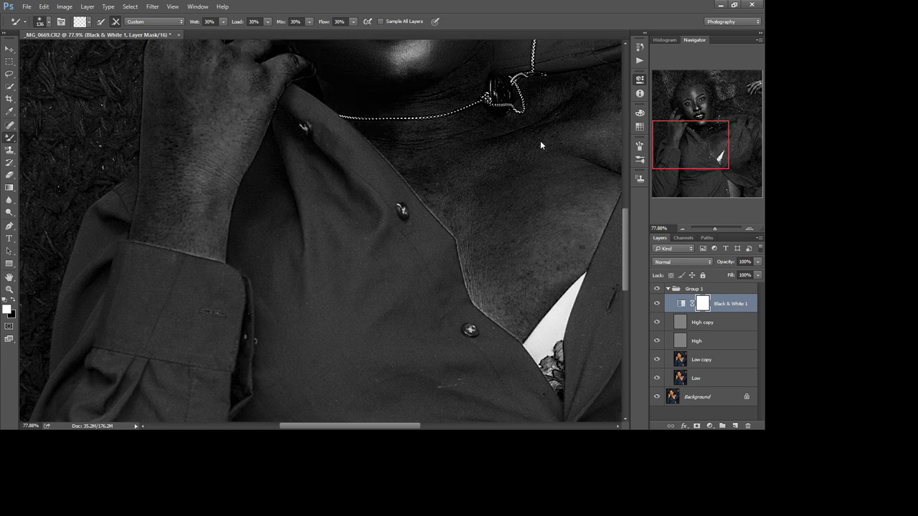
{"action": "left_click_drag", "start_coordinate": [685, 143], "coordinate": [683, 124]}
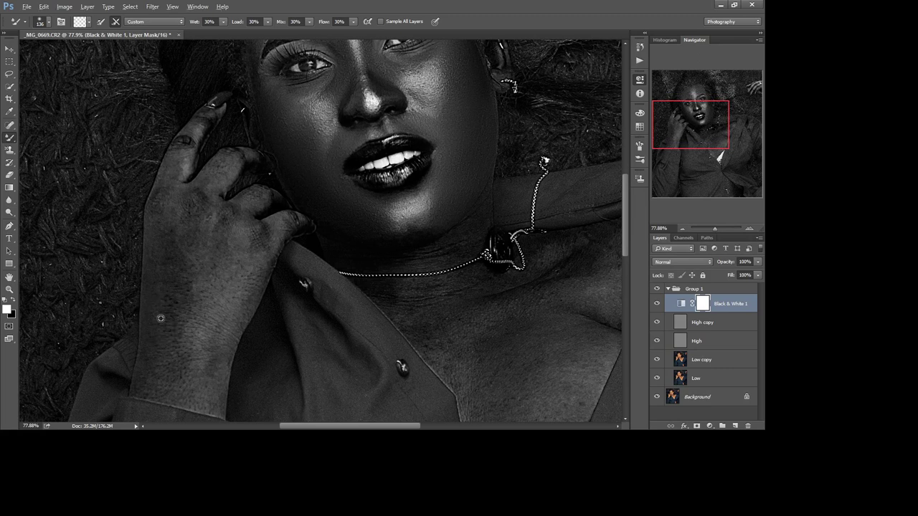
{"action": "key", "text": "alt"}
{"action": "key", "text": "alt"}
{"action": "key", "text": "alt+bracketleft"}
{"action": "key", "text": "alt+bracketleft"}
{"action": "key", "text": "alt+bracketleft"}
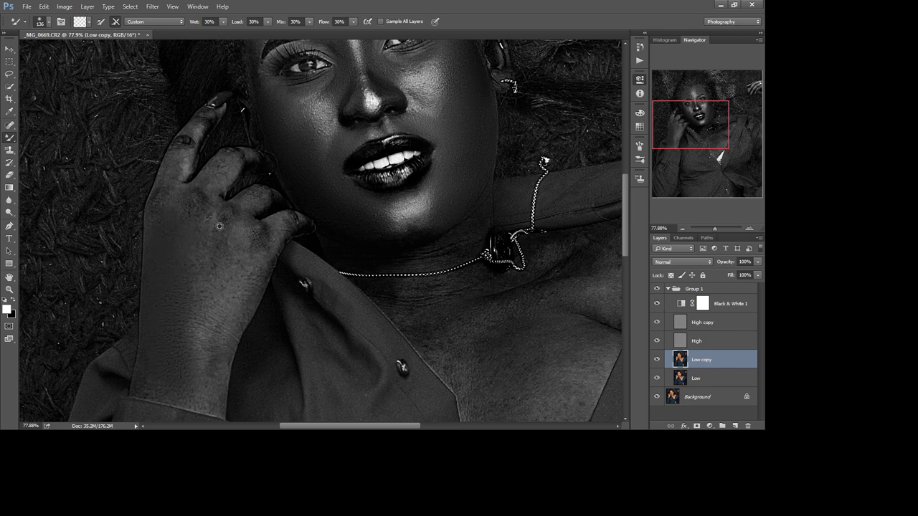
- Shrink the brush and blend the hand and fingers on Low copy, checking the result in colour
{"action": "key", "text": "alt"}
{"action": "key", "text": "Right"}
{"action": "key", "text": "Right"}
{"action": "key", "text": "Escape"}
{"action": "key", "text": "bracketleft"}
{"action": "key", "text": "bracketleft"}
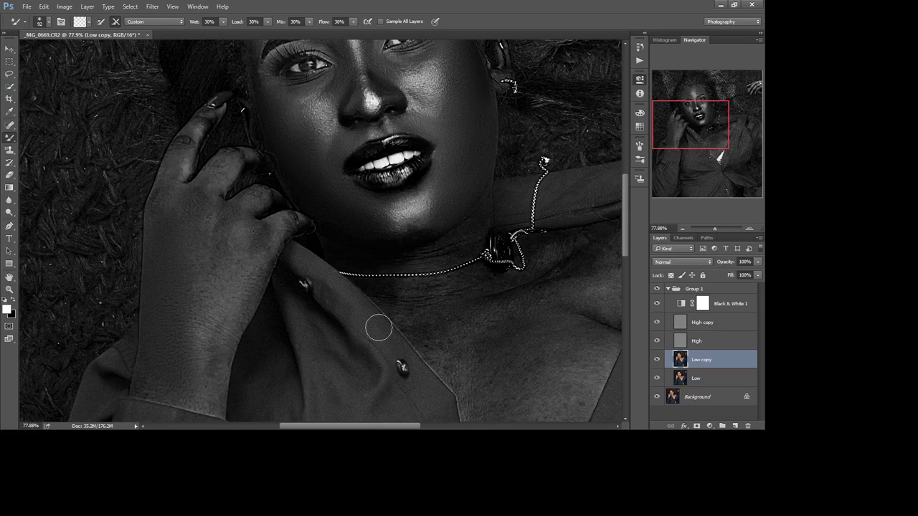
{"action": "left_click", "coordinate": [658, 305]}
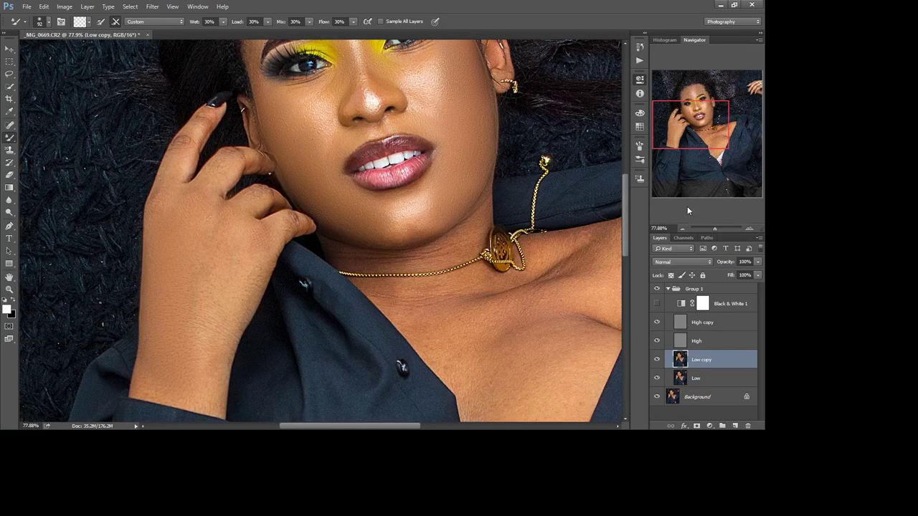
{"action": "left_click_drag", "start_coordinate": [699, 146], "coordinate": [699, 153]}
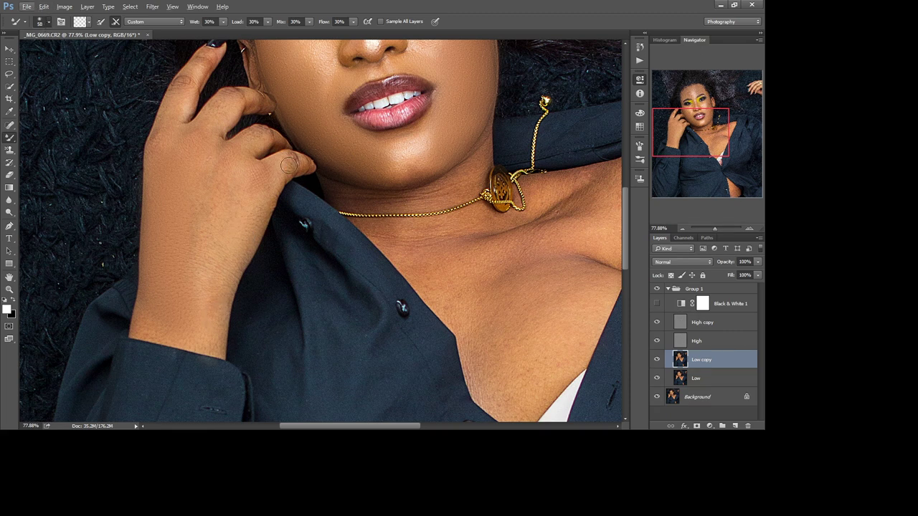
{"action": "key", "text": "alt"}
{"action": "key", "text": "alt"}
{"action": "key", "text": "alt"}
{"action": "key", "text": "alt"}
{"action": "key", "text": "alt"}
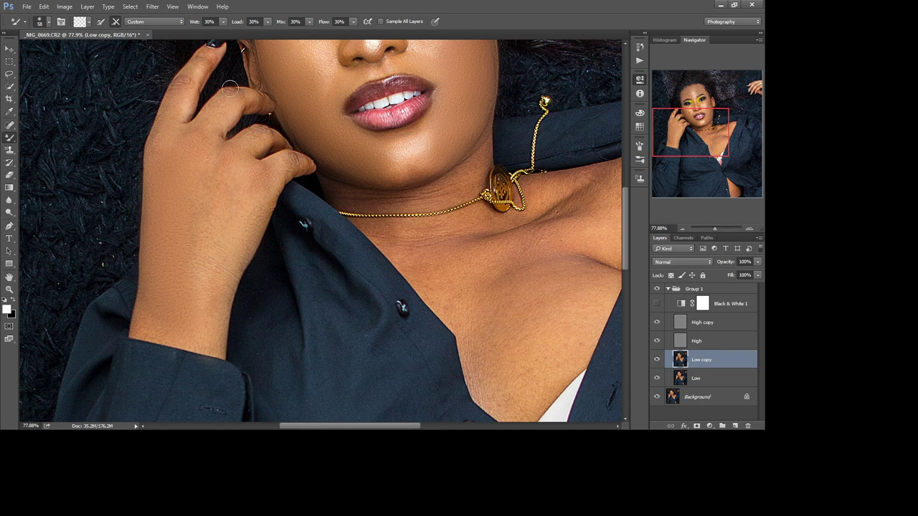
{"action": "key", "text": "alt"}
{"action": "key", "text": "alt"}
{"action": "key", "text": "alt"}
{"action": "key", "text": "alt"}
{"action": "key", "text": "alt"}
{"action": "key", "text": "alt"}
{"action": "key", "text": "alt"}
{"action": "key", "text": "alt"}
{"action": "key", "text": "alt"}
{"action": "left_click_drag", "start_coordinate": [697, 140], "coordinate": [738, 136]}
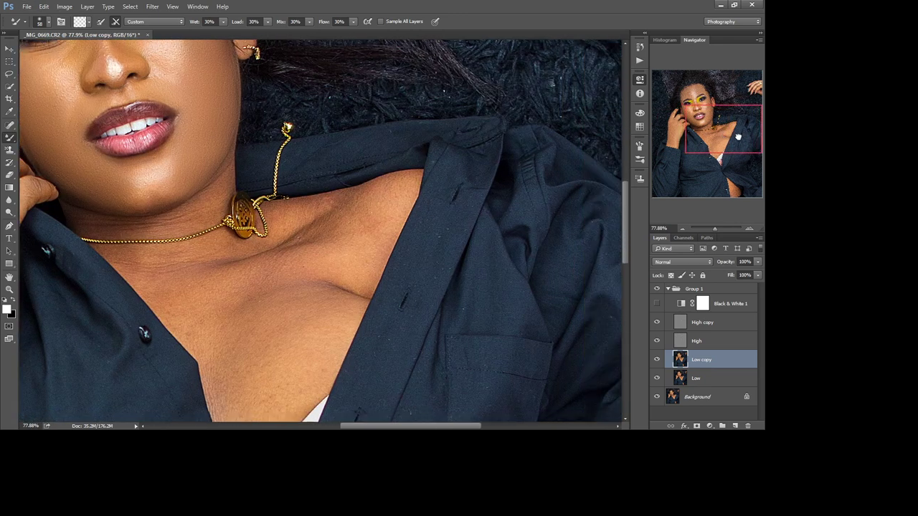
- Enlarge the brush slightly and blend the chest and neckline in the black-and-white preview
{"action": "left_click", "coordinate": [656, 303]}
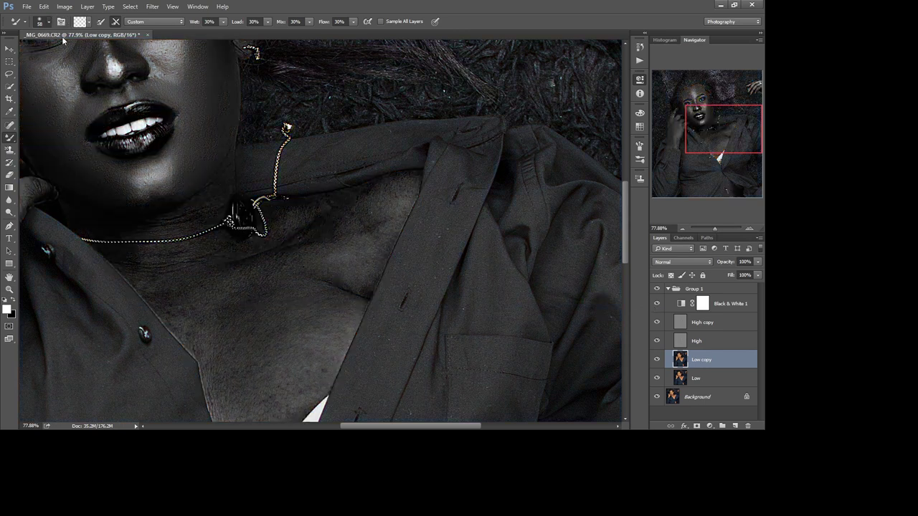
{"action": "key", "text": "alt"}
{"action": "key", "text": "bracketright"}
{"action": "key", "text": "bracketright"}
{"action": "key", "text": "alt"}
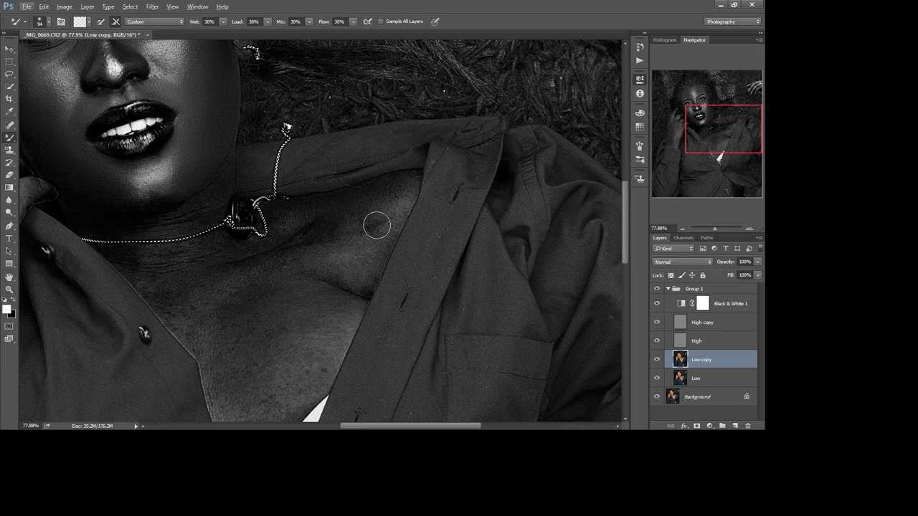
{"action": "key", "text": "alt"}
{"action": "left_click_drag", "start_coordinate": [710, 128], "coordinate": [649, 142]}
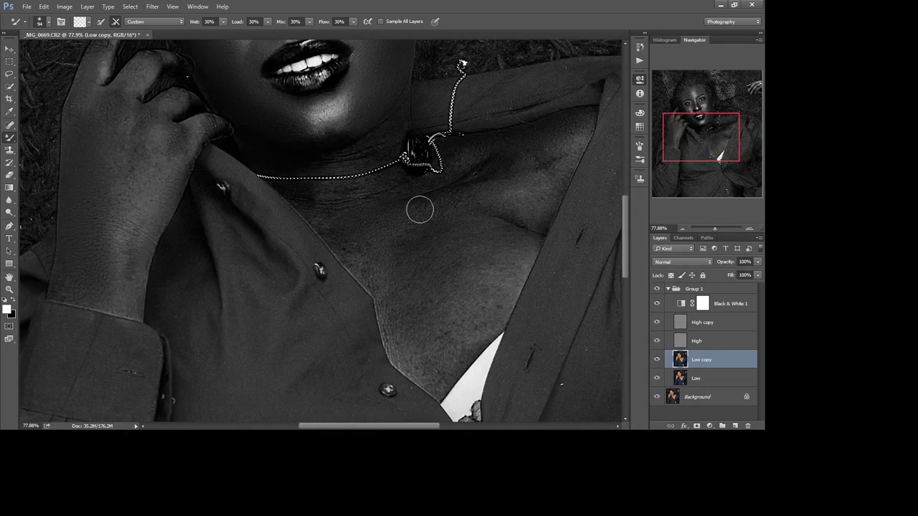
{"action": "key", "text": "alt"}
{"action": "key", "text": "alt"}
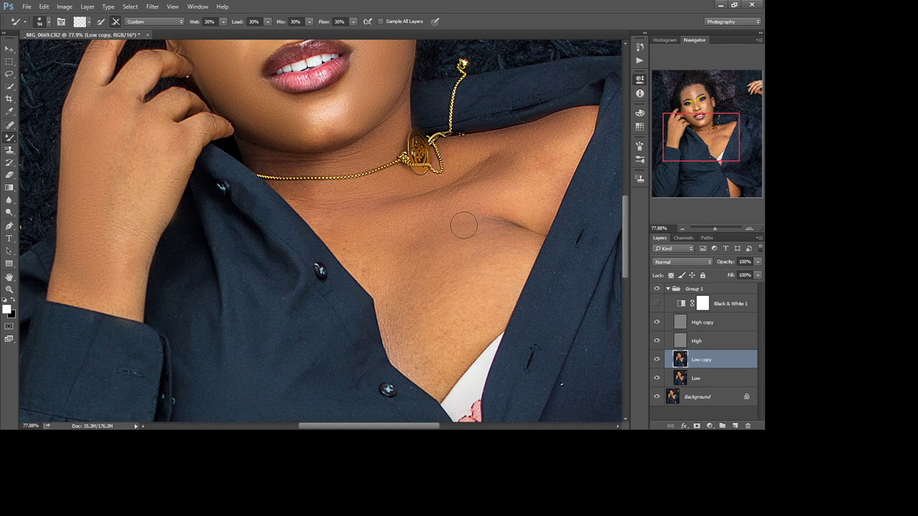
- Blend the right side of the chest with a much larger brush, then view the portrait in colour
{"action": "left_click", "coordinate": [657, 303]}
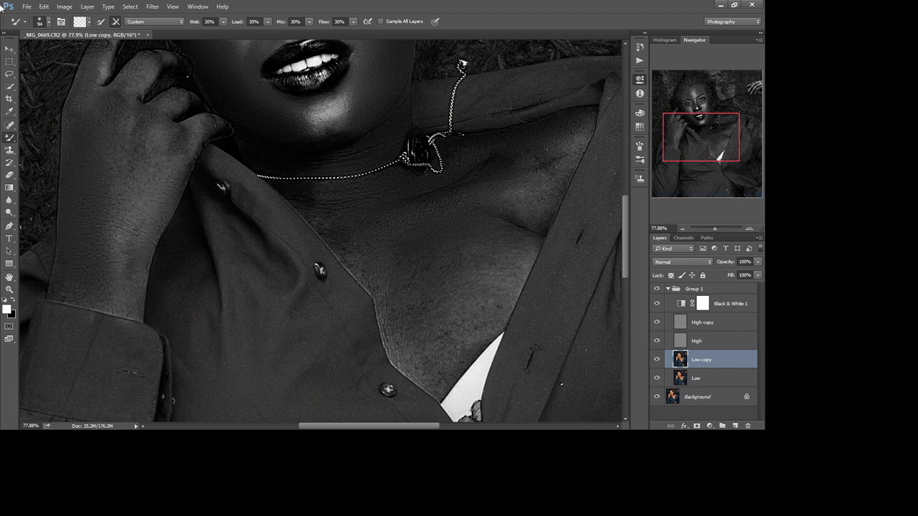
{"action": "key", "text": "bracketright"}
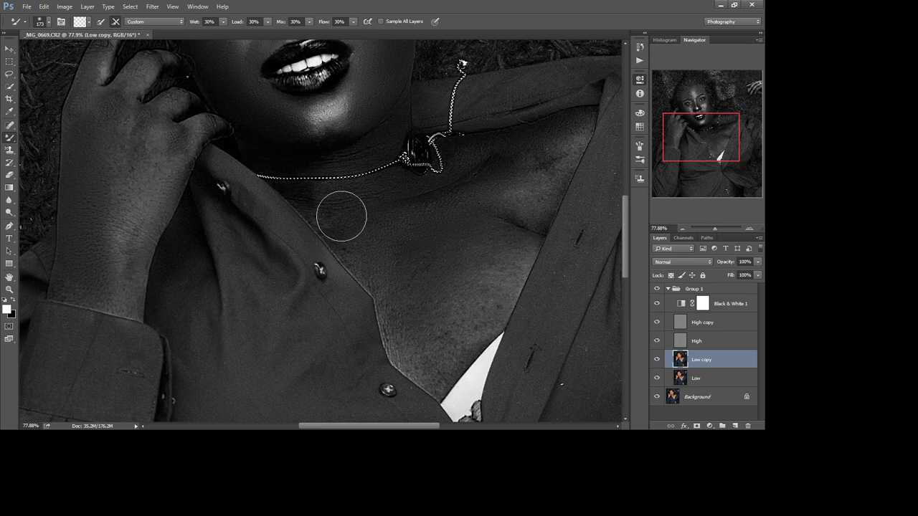
{"action": "left_click_drag", "start_coordinate": [668, 136], "coordinate": [692, 138]}
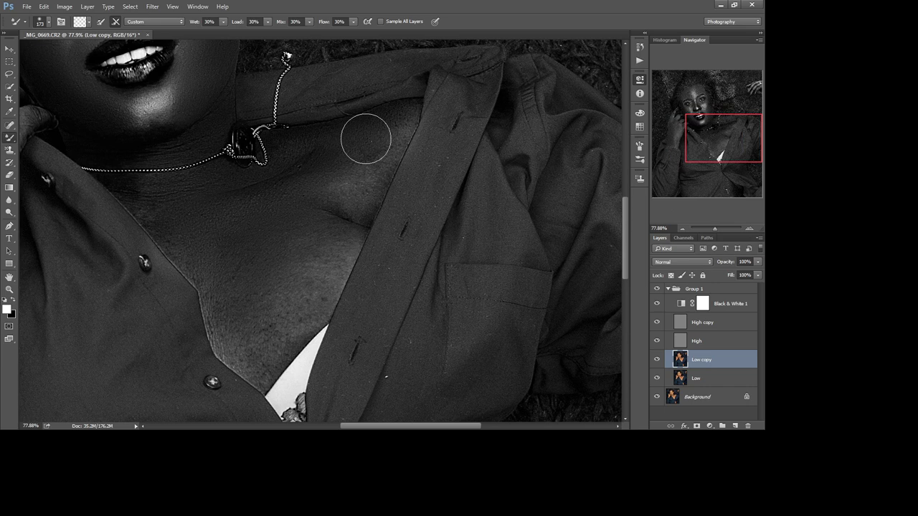
{"action": "left_click", "coordinate": [369, 144], "text": "alt"}
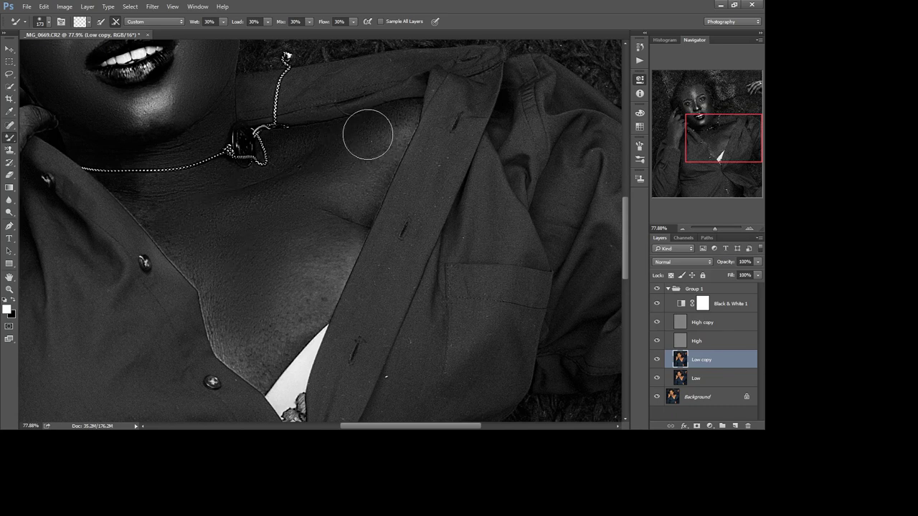
{"action": "left_click", "coordinate": [657, 304]}
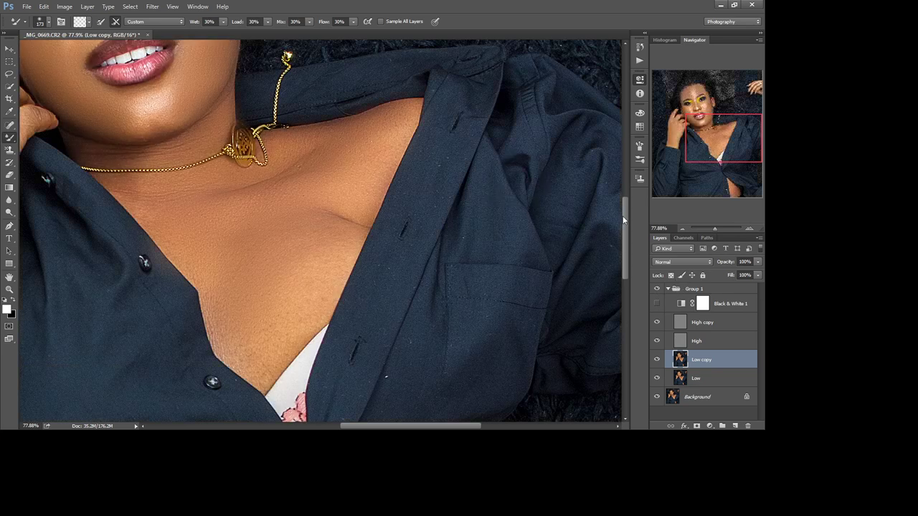
- Blend the chest skin on Low copy with a smaller Mixer Brush, sampling nearby skin tones
{"action": "mouse_move", "coordinate": [705, 226]}
{"action": "left_mouse_down"}
{"action": "mouse_move", "coordinate": [713, 227]}
{"action": "mouse_move", "coordinate": [699, 228]}
{"action": "left_mouse_up"}
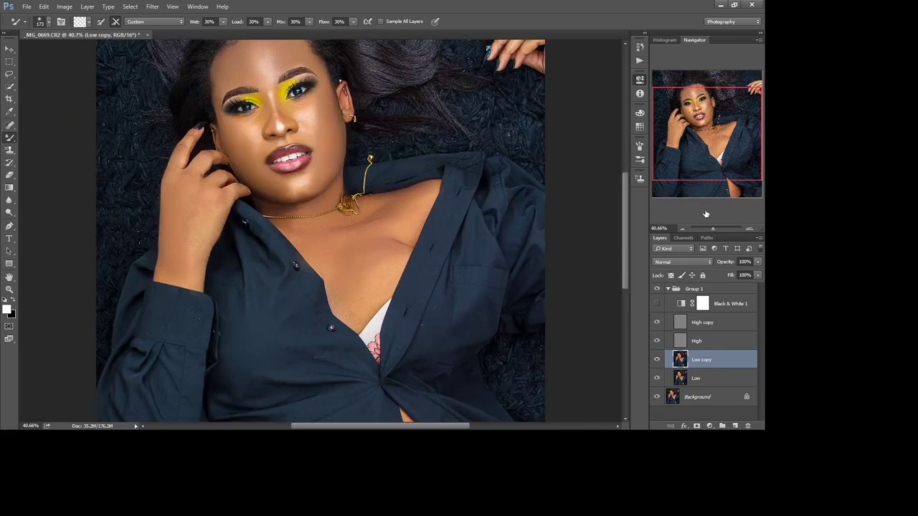
{"action": "left_click_drag", "start_coordinate": [700, 128], "coordinate": [707, 146]}
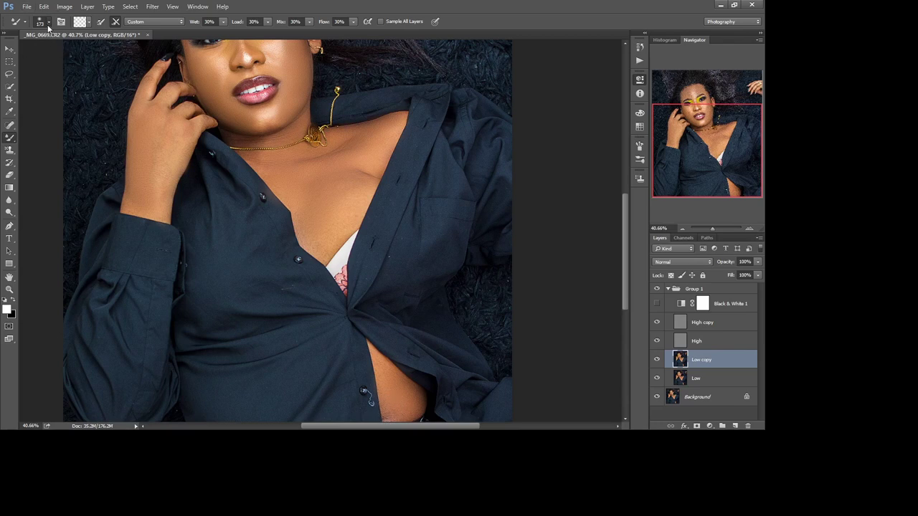
{"action": "key", "text": "bracketleft"}
{"action": "key", "text": "bracketleft"}
{"action": "left_click_drag", "start_coordinate": [737, 108], "coordinate": [753, 99]}
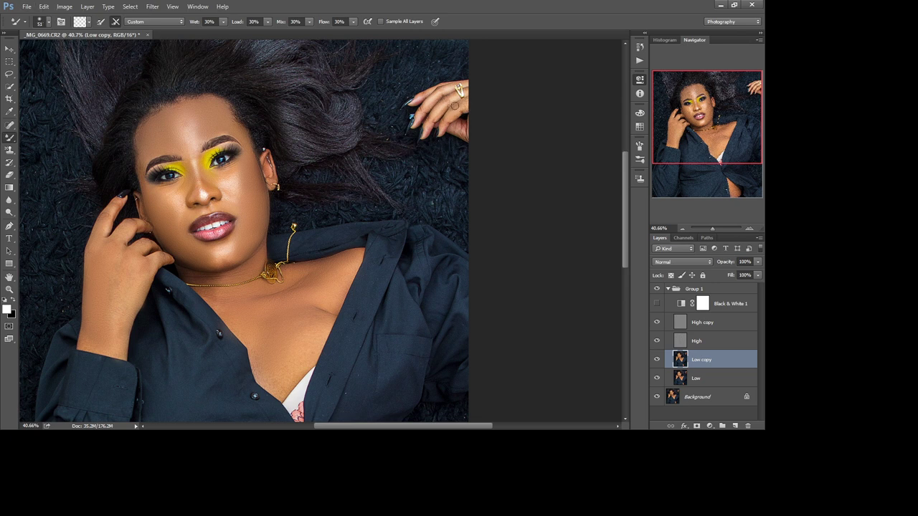
{"action": "key", "text": "alt"}
{"action": "key", "text": "alt"}
{"action": "key", "text": "alt"}
{"action": "key", "text": "alt"}
{"action": "key", "text": "alt"}
{"action": "key", "text": "alt"}
{"action": "key", "text": "alt"}
{"action": "key", "text": "alt"}
{"action": "key", "text": "alt"}
{"action": "key", "text": "alt"}
- Zoom in and recentre the view on the face
{"action": "left_click_drag", "start_coordinate": [709, 228], "coordinate": [715, 228]}
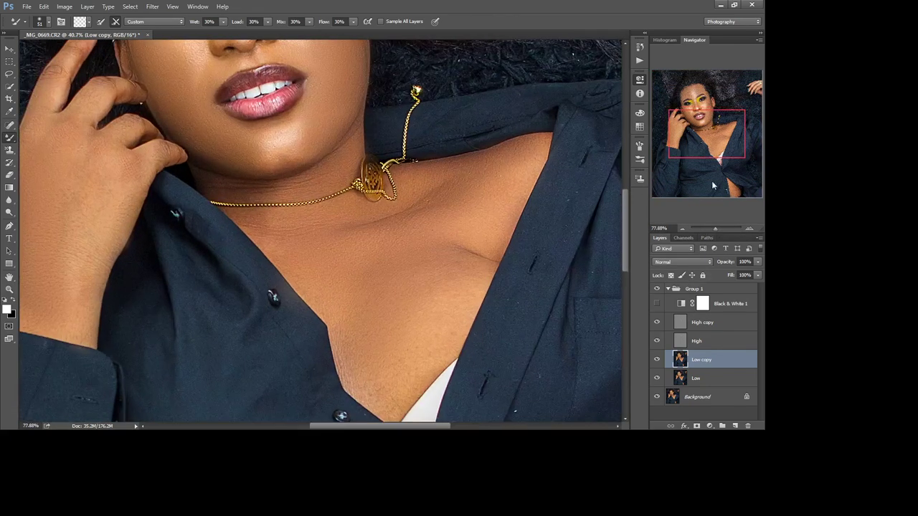
{"action": "left_click_drag", "start_coordinate": [709, 144], "coordinate": [699, 117]}
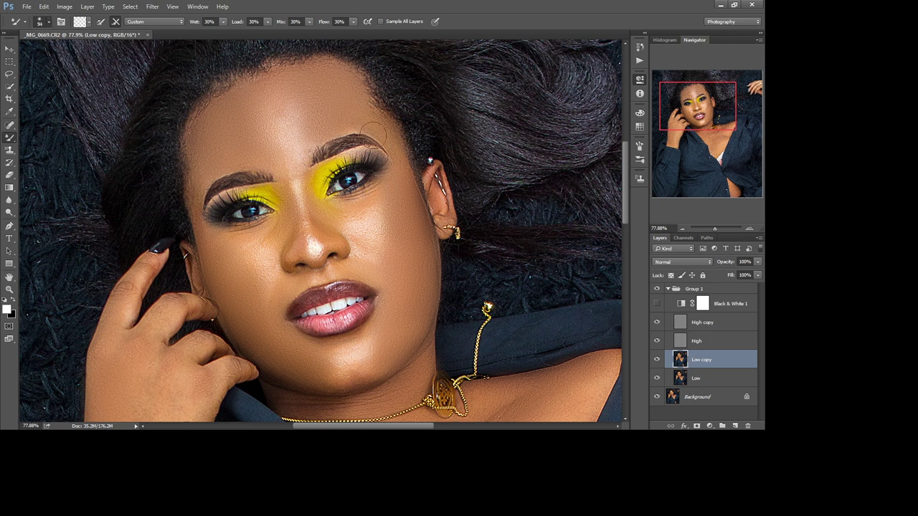
{"action": "key", "text": "alt"}
{"action": "key", "text": "alt"}
{"action": "key", "text": "alt"}
- Select the High copy layer, switch to the Healing Brush and zoom in on the forehead
{"action": "left_click", "coordinate": [711, 324]}
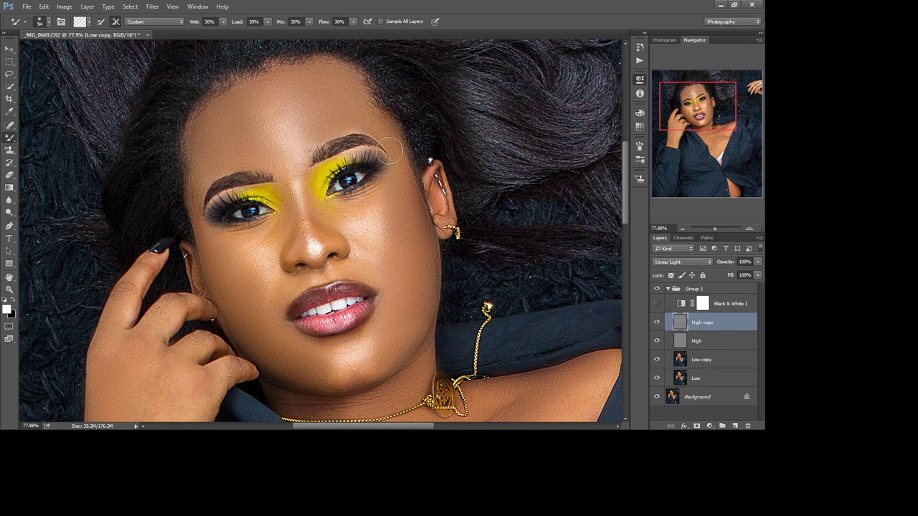
{"action": "left_click", "coordinate": [9, 125]}
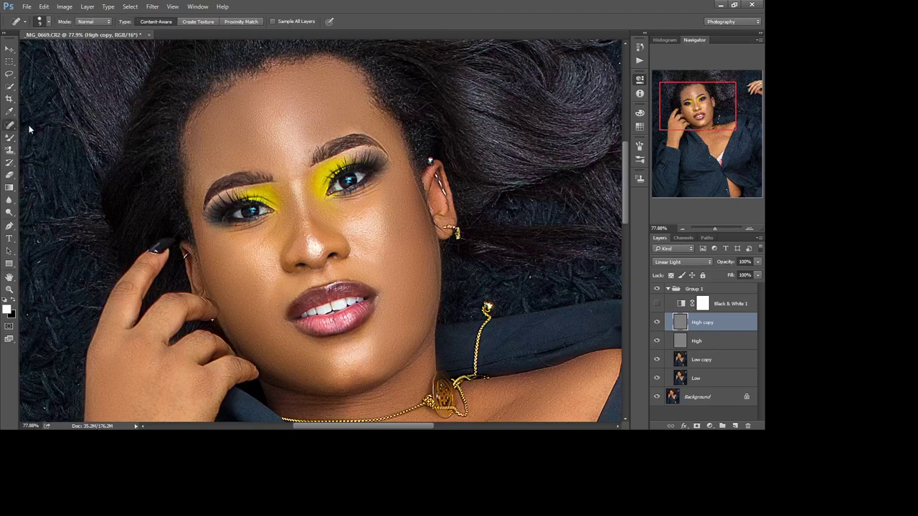
{"action": "key", "text": "shift+j"}
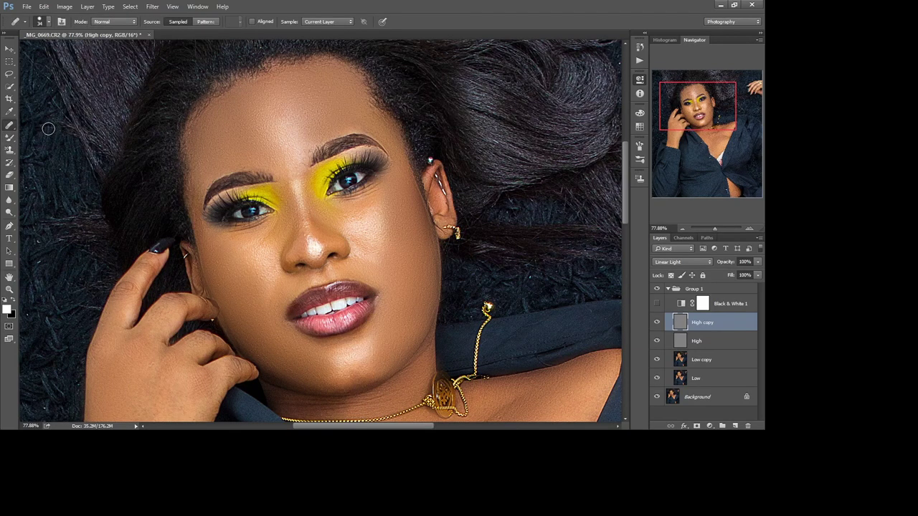
{"action": "left_click_drag", "start_coordinate": [716, 228], "coordinate": [717, 227]}
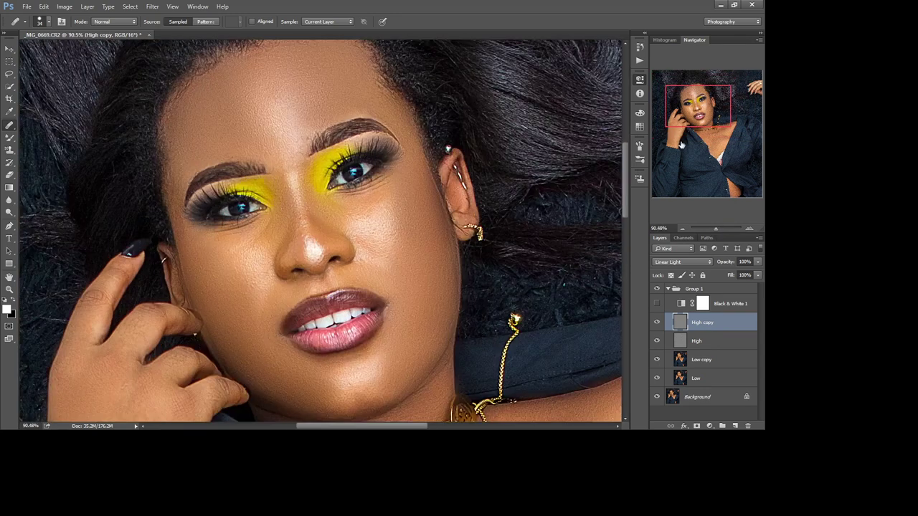
{"action": "left_click_drag", "start_coordinate": [689, 122], "coordinate": [684, 114]}
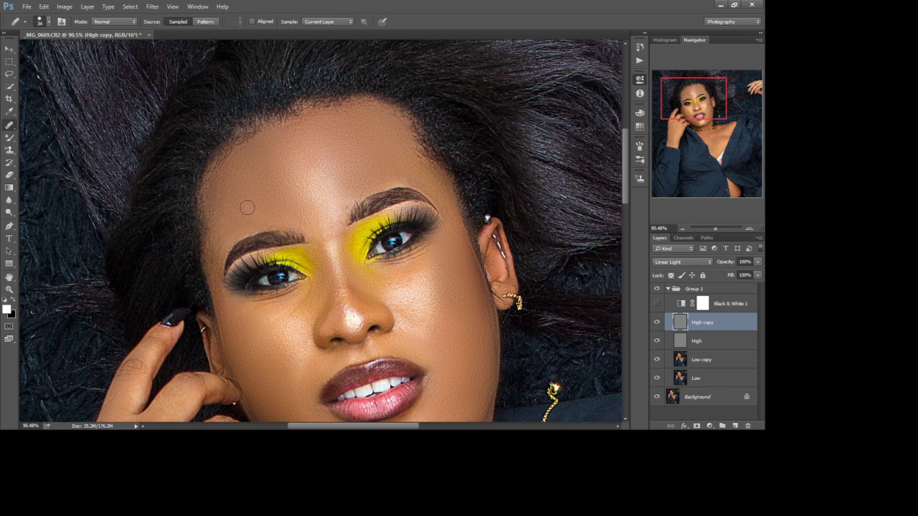
- Heal texture across the forehead using several sampled clean-skin patches
{"action": "left_click", "coordinate": [216, 212], "text": "alt"}
{"action": "left_click_drag", "start_coordinate": [213, 194], "coordinate": [264, 191]}
{"action": "left_click", "coordinate": [253, 156], "text": "alt"}
{"action": "left_click_drag", "start_coordinate": [251, 145], "coordinate": [248, 153]}
{"action": "left_click", "coordinate": [249, 185]}
{"action": "left_click_drag", "start_coordinate": [385, 148], "coordinate": [393, 131]}
{"action": "left_click", "coordinate": [259, 198], "text": "alt"}
{"action": "key", "text": "alt"}
{"action": "left_click", "coordinate": [342, 190]}
- Heal the cheek below the left eye, remaining forehead spots and the right eye's inner corner
{"action": "left_click_drag", "start_coordinate": [219, 289], "coordinate": [231, 305]}
{"action": "left_click", "coordinate": [297, 320]}
{"action": "left_click", "coordinate": [379, 180], "text": "alt"}
{"action": "left_click", "coordinate": [359, 194]}
{"action": "left_click", "coordinate": [370, 248]}
{"action": "key", "text": "alt"}
{"action": "key", "text": "alt"}
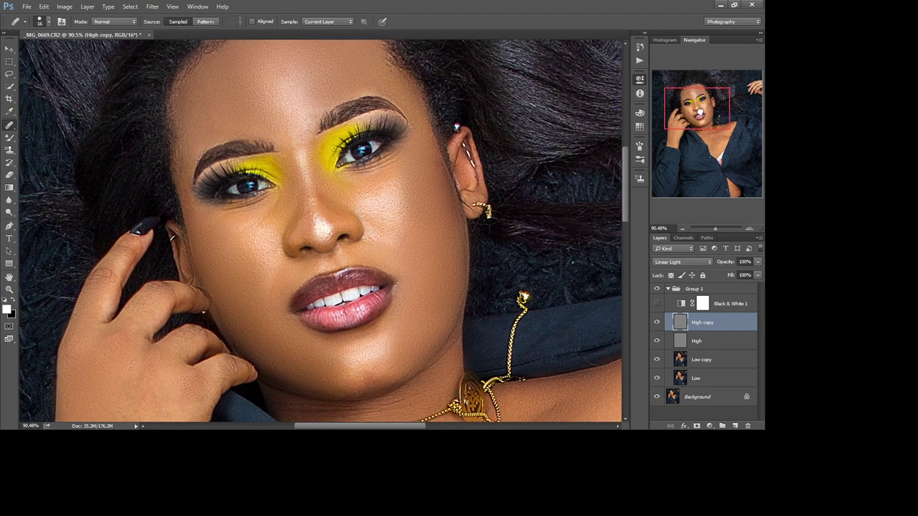
- Enlarge the Healing Brush to 40, sample clean cheek skin and heal up the cheek and jawline
{"action": "left_click_drag", "start_coordinate": [701, 98], "coordinate": [705, 108]}
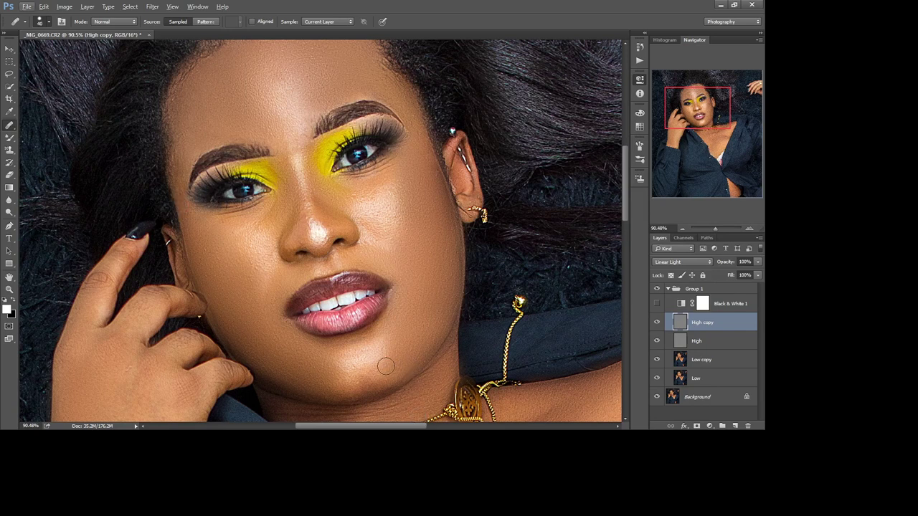
{"action": "key", "text": "bracketright"}
{"action": "key", "text": "bracketright"}
{"action": "key", "text": "bracketright"}
{"action": "key", "text": "alt"}
{"action": "left_click", "coordinate": [454, 255]}
{"action": "left_click_drag", "start_coordinate": [446, 316], "coordinate": [456, 276]}
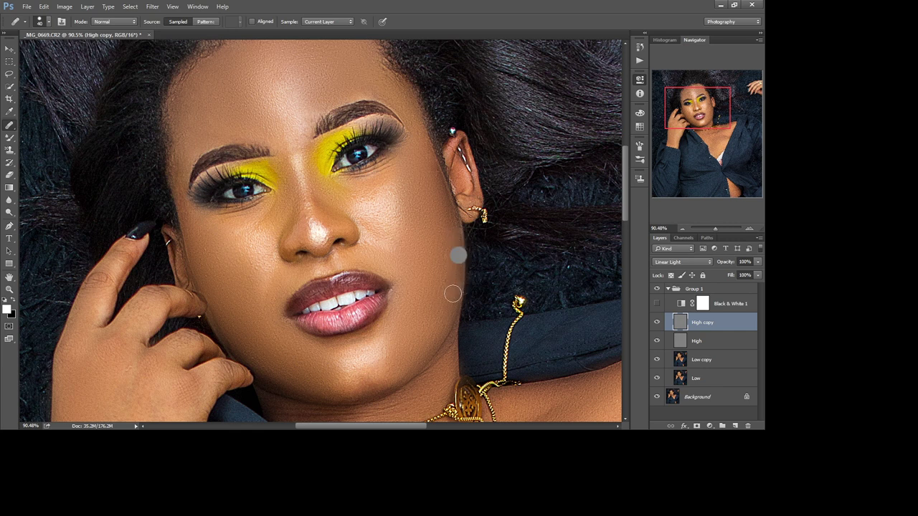
{"action": "left_click", "coordinate": [458, 303]}
- Heal spots on the jaw near the fingers, the lower jaw, cheek and right eyelid
{"action": "left_click", "coordinate": [207, 304], "text": "alt"}
{"action": "left_click", "coordinate": [220, 307]}
{"action": "key", "text": "alt"}
{"action": "left_click", "coordinate": [257, 365]}
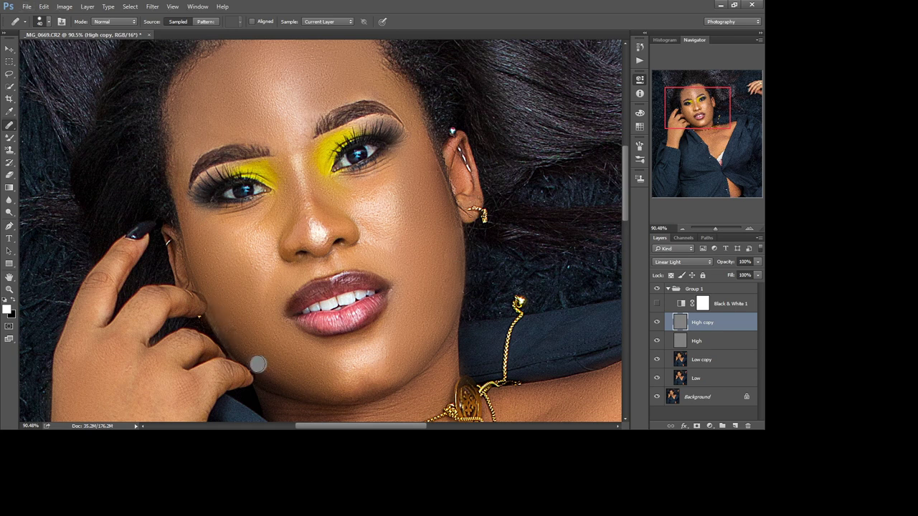
{"action": "left_click", "coordinate": [241, 348]}
{"action": "left_click", "coordinate": [245, 254]}
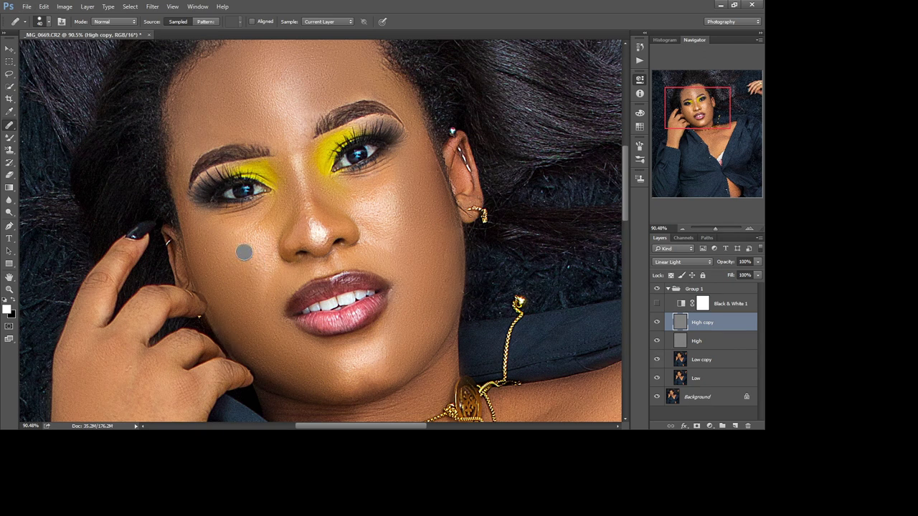
{"action": "left_click", "coordinate": [183, 190]}
{"action": "left_click", "coordinate": [240, 266]}
{"action": "left_click", "coordinate": [347, 140]}
{"action": "left_click_drag", "start_coordinate": [714, 105], "coordinate": [717, 102]}
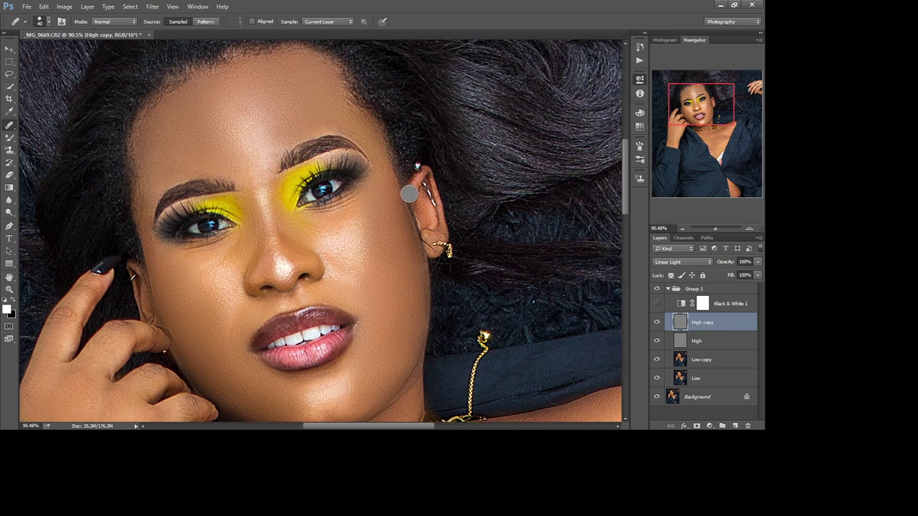
- Heal the scattered spots across the cheek and beside the nose
{"action": "key", "text": "alt"}
{"action": "key", "text": "alt"}
{"action": "left_click", "coordinate": [392, 283]}
{"action": "left_click", "coordinate": [375, 249]}
{"action": "left_click", "coordinate": [365, 245]}
{"action": "left_click", "coordinate": [408, 251]}
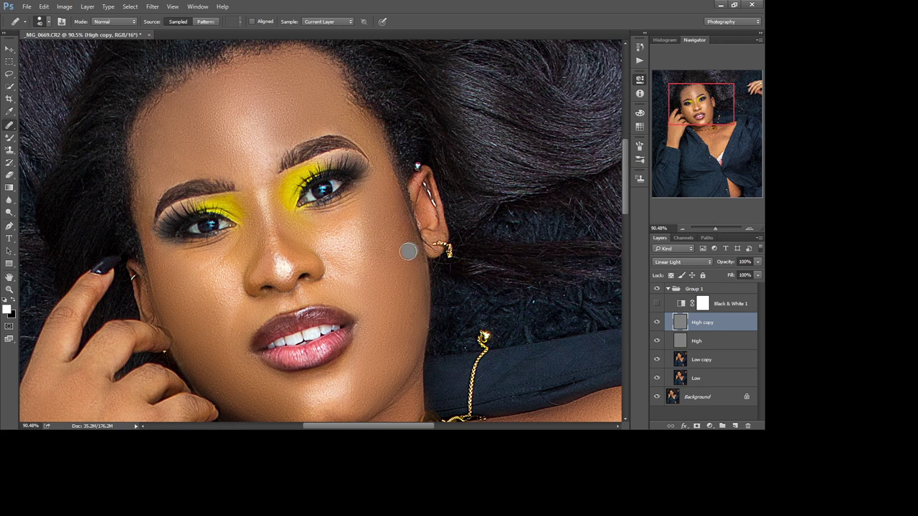
{"action": "left_click", "coordinate": [422, 290]}
{"action": "left_click", "coordinate": [361, 300]}
{"action": "left_click", "coordinate": [345, 297]}
{"action": "left_click", "coordinate": [327, 270]}
- Heal spots on the nose bridge, inner eyes, right temple hairline and forehead
{"action": "left_click", "coordinate": [363, 306]}
{"action": "left_click", "coordinate": [320, 214]}
{"action": "left_click", "coordinate": [277, 206]}
{"action": "left_click", "coordinate": [330, 225]}
{"action": "left_click", "coordinate": [252, 219]}
{"action": "left_click", "coordinate": [389, 176]}
{"action": "left_click", "coordinate": [367, 119]}
{"action": "left_click", "coordinate": [329, 105]}
{"action": "left_click", "coordinate": [281, 98]}
{"action": "left_click", "coordinate": [187, 135]}
- Heal spots under the left eye and on the chin, then recentre on the face
{"action": "left_click_drag", "start_coordinate": [720, 111], "coordinate": [704, 123]}
{"action": "left_click", "coordinate": [356, 147]}
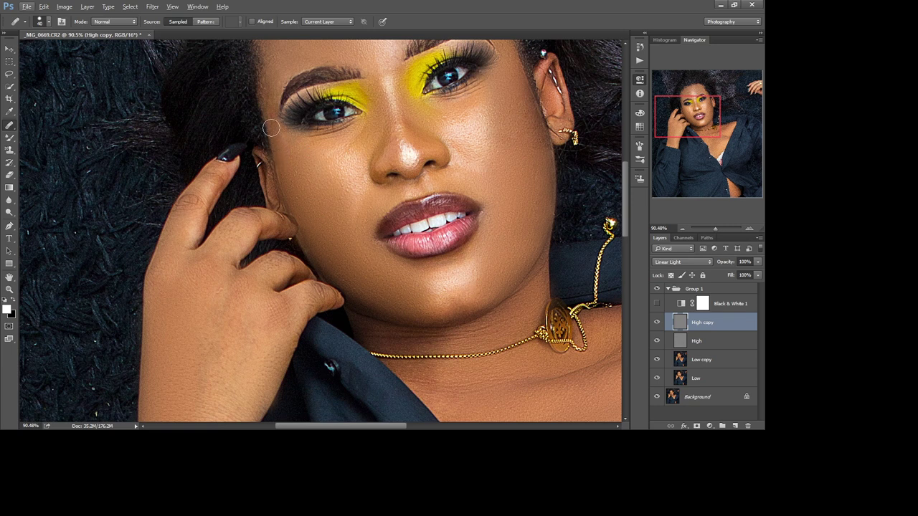
{"action": "left_click", "coordinate": [343, 135]}
{"action": "left_click", "coordinate": [408, 299]}
{"action": "left_click_drag", "start_coordinate": [702, 123], "coordinate": [713, 118]}
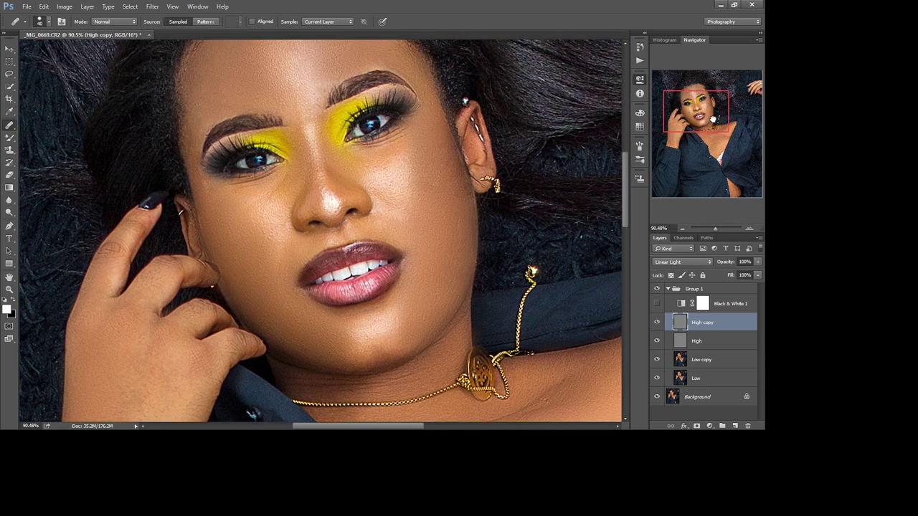
{"action": "left_click_drag", "start_coordinate": [713, 118], "coordinate": [713, 113]}
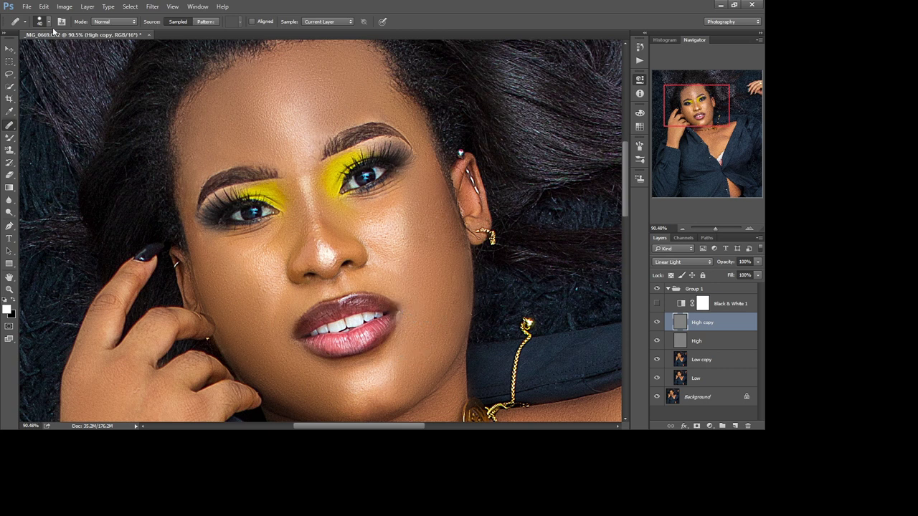
- Shrink the Healing Brush to 27, sample skin by the lower lip and heal the right cheek spot
{"action": "key", "text": "bracketleft"}
{"action": "key", "text": "bracketleft"}
{"action": "left_click", "coordinate": [333, 346], "text": "alt"}
{"action": "left_click", "coordinate": [448, 282]}
- Heal the neck beneath the chin with skin sampled near the collarbone, then zoom out fully
{"action": "left_click_drag", "start_coordinate": [716, 226], "coordinate": [715, 227]}
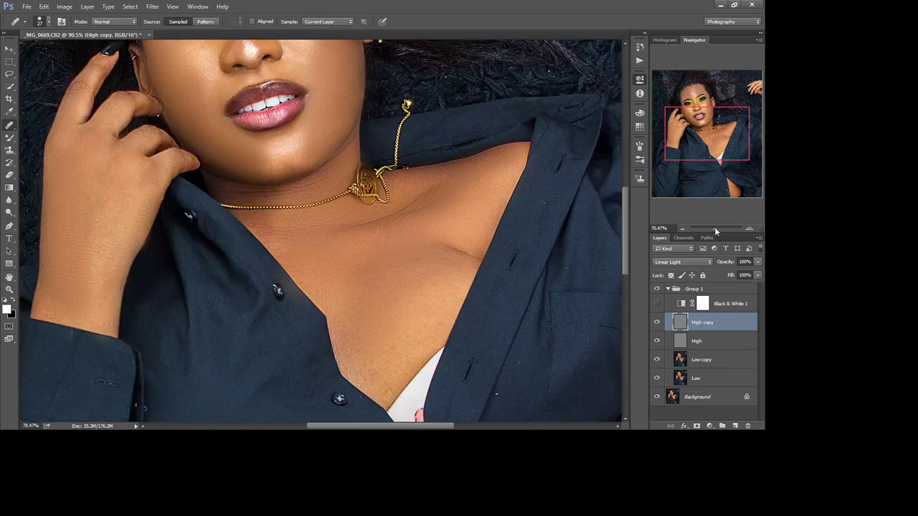
{"action": "key", "text": "alt"}
{"action": "key", "text": "alt"}
{"action": "left_click", "coordinate": [415, 207], "text": "alt"}
{"action": "left_click", "coordinate": [494, 205], "text": "alt"}
{"action": "left_click", "coordinate": [365, 390], "text": "alt"}
{"action": "left_click_drag", "start_coordinate": [706, 143], "coordinate": [711, 134]}
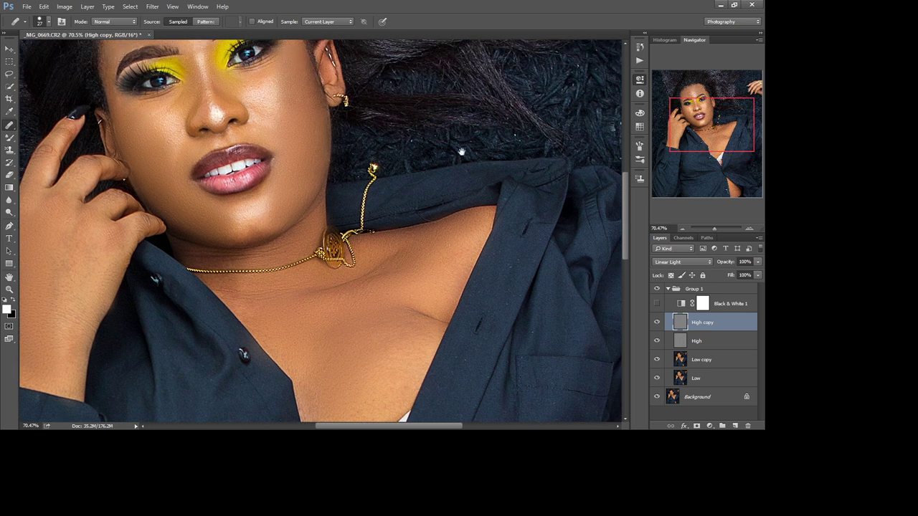
{"action": "key", "text": "alt"}
{"action": "key", "text": "alt"}
{"action": "left_click_drag", "start_coordinate": [716, 227], "coordinate": [714, 228]}
- Collapse Group 1 and select the new Dodge &Burn group holding Black & White 2, Dodge and Burn
{"action": "mouse_move", "coordinate": [716, 119]}
{"action": "left_mouse_down"}
{"action": "mouse_move", "coordinate": [716, 127]}
{"action": "mouse_move", "coordinate": [712, 114]}
{"action": "left_mouse_up"}
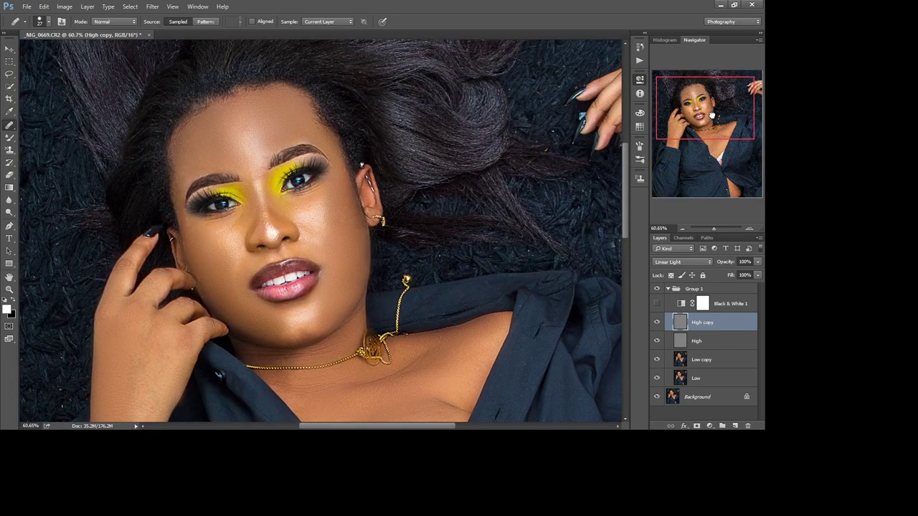
{"action": "left_click", "coordinate": [667, 289]}
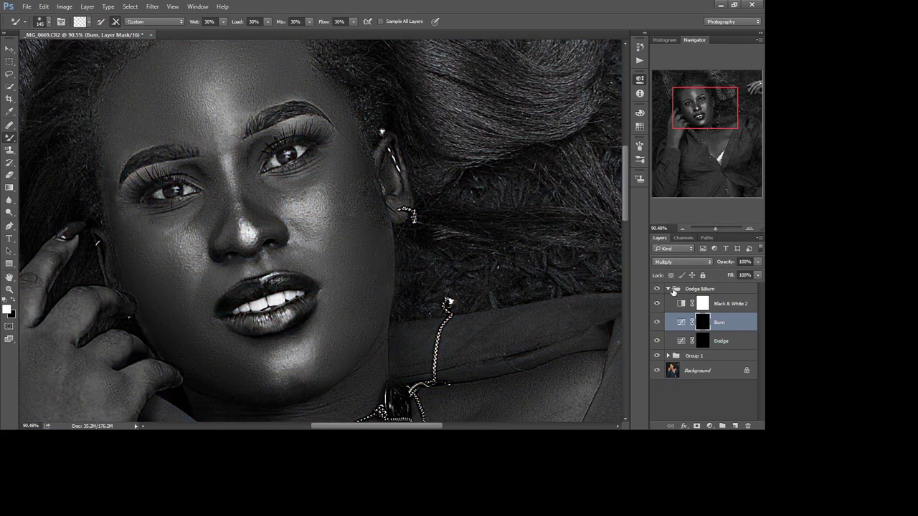
{"action": "left_click", "coordinate": [666, 290]}
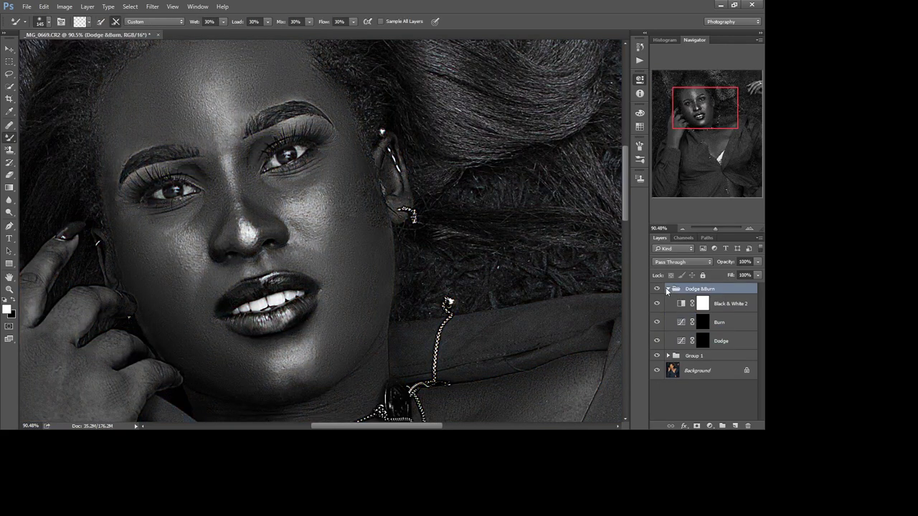
- Select the Dodge layer and set up a soft brush at 3% flow, size 111
{"action": "left_click", "coordinate": [719, 343]}
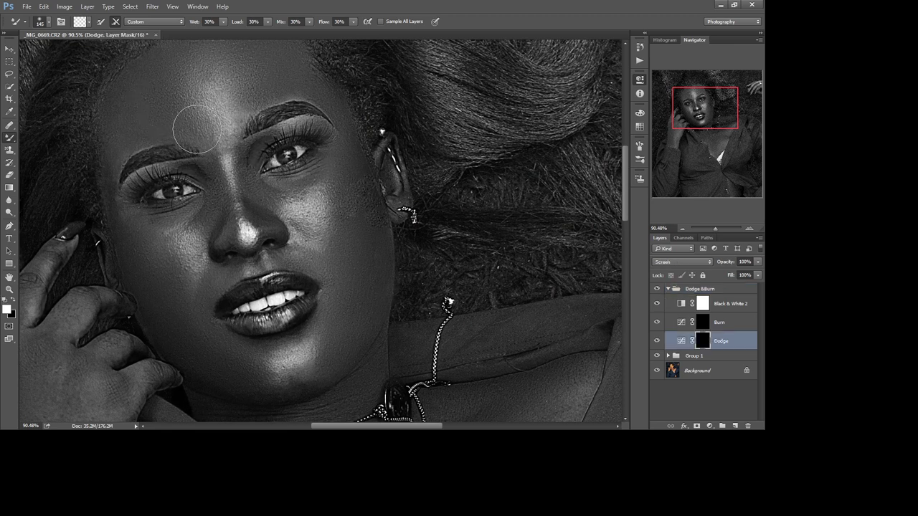
{"action": "key", "text": "shift+b"}
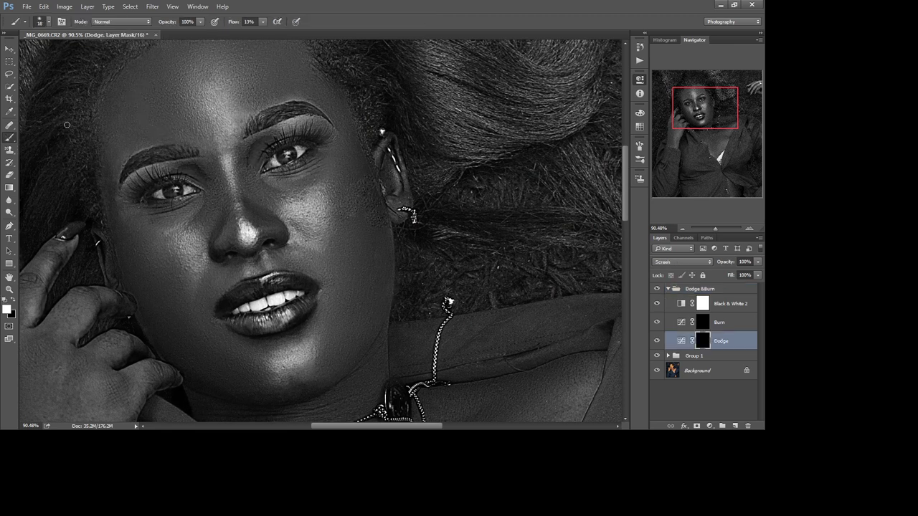
{"action": "left_click", "coordinate": [254, 22]}
{"action": "key", "text": "Return"}
{"action": "key", "text": "bracketright"}
{"action": "key", "text": "bracketright"}
{"action": "key", "text": "bracketright"}
{"action": "left_click_drag", "start_coordinate": [693, 124], "coordinate": [693, 125]}
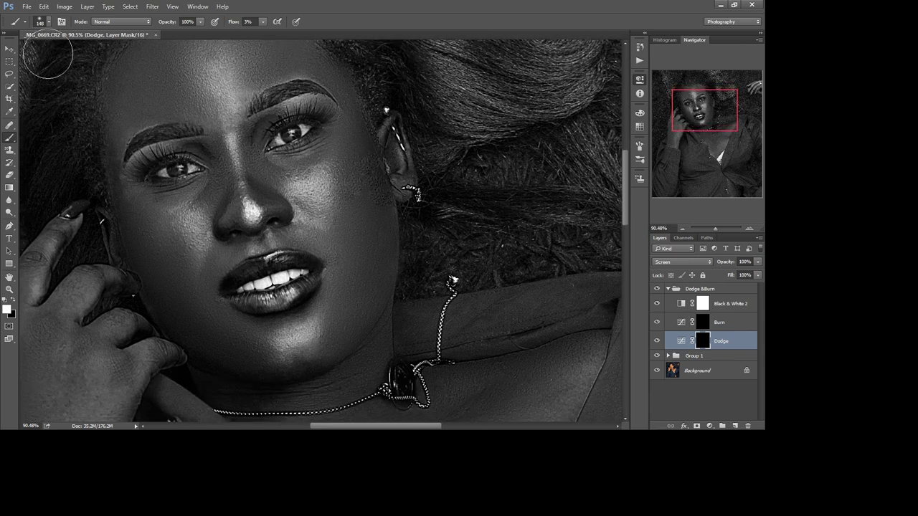
{"action": "key", "text": "bracketleft"}
{"action": "key", "text": "bracketleft"}
{"action": "key", "text": "bracketleft"}
- Brighten both cheeks and the forehead, then the nose tip and upper lip at size 71
{"action": "mouse_move", "coordinate": [316, 179]}
{"action": "left_mouse_down"}
{"action": "mouse_move", "coordinate": [324, 172]}
{"action": "mouse_move", "coordinate": [319, 181]}
{"action": "left_mouse_up"}
{"action": "left_click_drag", "start_coordinate": [317, 183], "coordinate": [317, 188]}
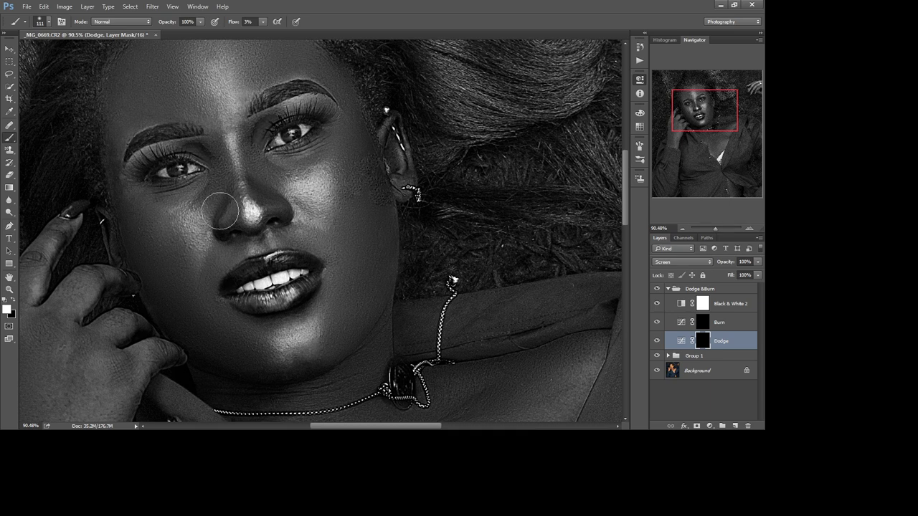
{"action": "mouse_move", "coordinate": [220, 210]}
{"action": "left_mouse_down"}
{"action": "mouse_move", "coordinate": [168, 211]}
{"action": "mouse_move", "coordinate": [194, 226]}
{"action": "mouse_move", "coordinate": [186, 214]}
{"action": "left_mouse_up"}
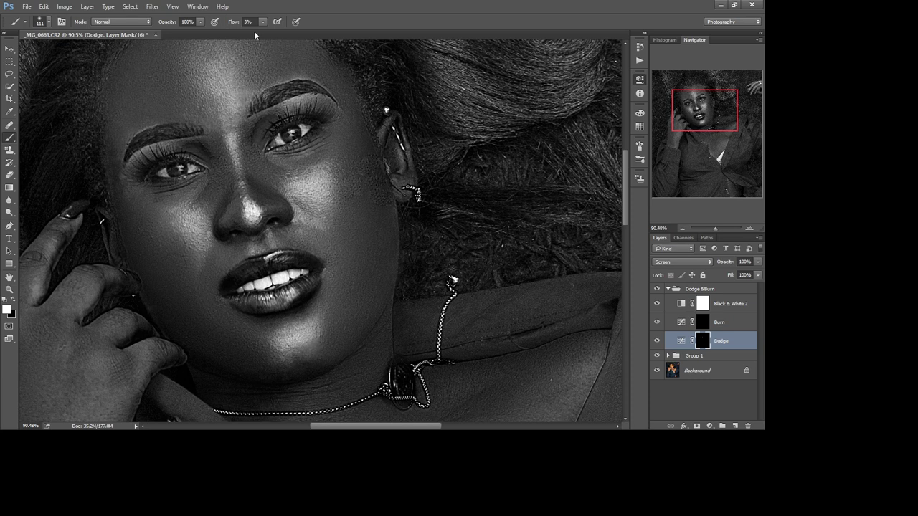
{"action": "left_click_drag", "start_coordinate": [723, 126], "coordinate": [719, 116]}
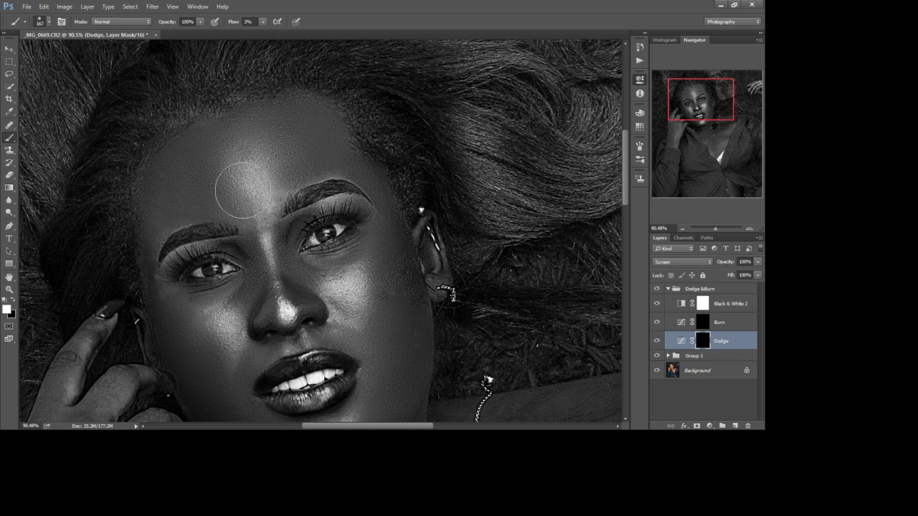
{"action": "mouse_move", "coordinate": [242, 190]}
{"action": "left_mouse_down"}
{"action": "mouse_move", "coordinate": [230, 191]}
{"action": "mouse_move", "coordinate": [247, 208]}
{"action": "left_mouse_up"}
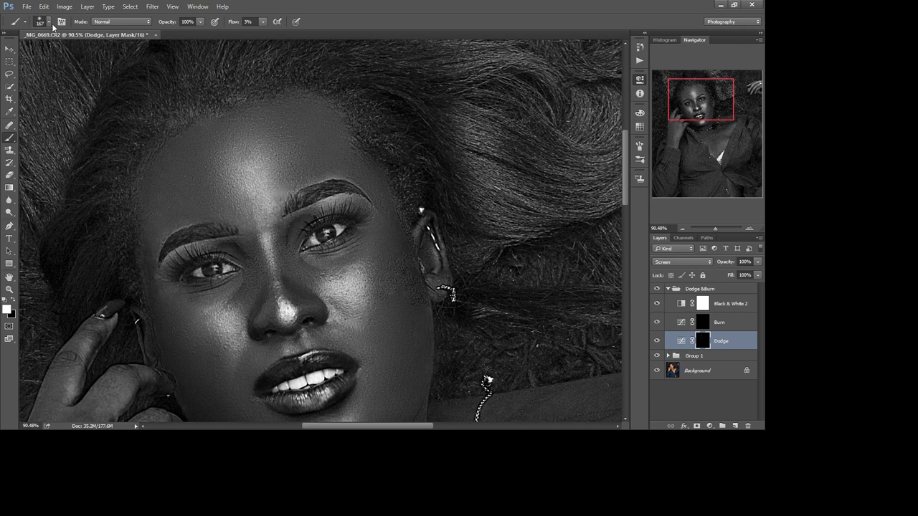
{"action": "key", "text": "bracketleft"}
{"action": "key", "text": "bracketleft"}
{"action": "key", "text": "bracketleft"}
{"action": "left_click_drag", "start_coordinate": [284, 308], "coordinate": [285, 313]}
{"action": "mouse_move", "coordinate": [322, 359]}
{"action": "left_mouse_down"}
{"action": "mouse_move", "coordinate": [281, 375]}
{"action": "mouse_move", "coordinate": [303, 364]}
{"action": "left_mouse_up"}
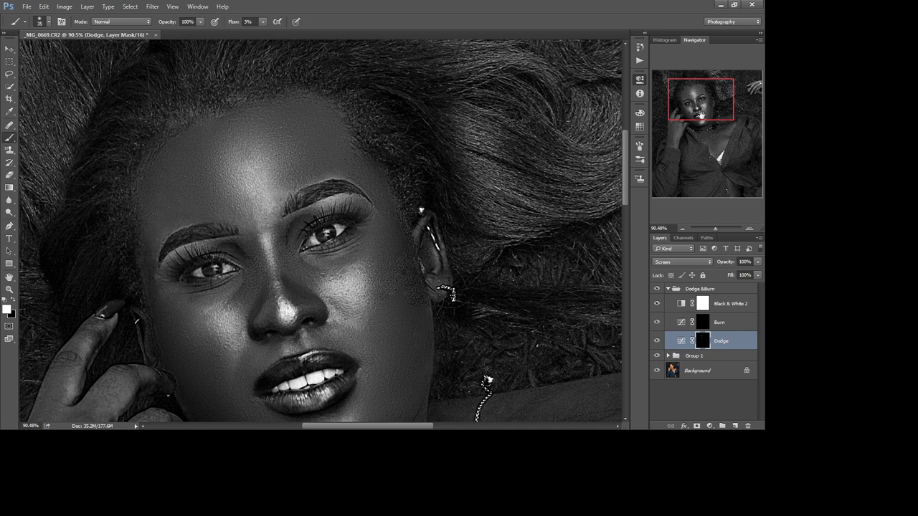
{"action": "left_click_drag", "start_coordinate": [702, 115], "coordinate": [698, 122]}
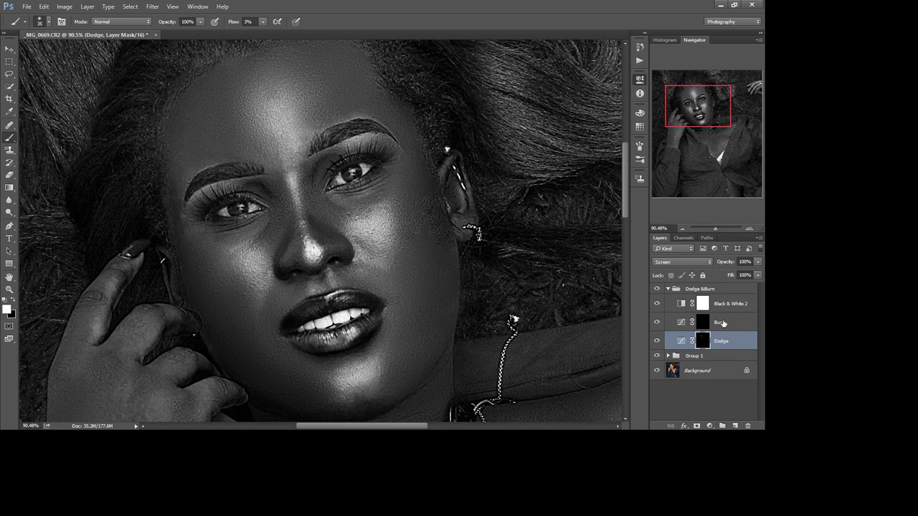
- On the Burn layer, darken both cheeks, the jawline, neck and cheek near the ear with a larger brush
{"action": "left_click", "coordinate": [721, 322]}
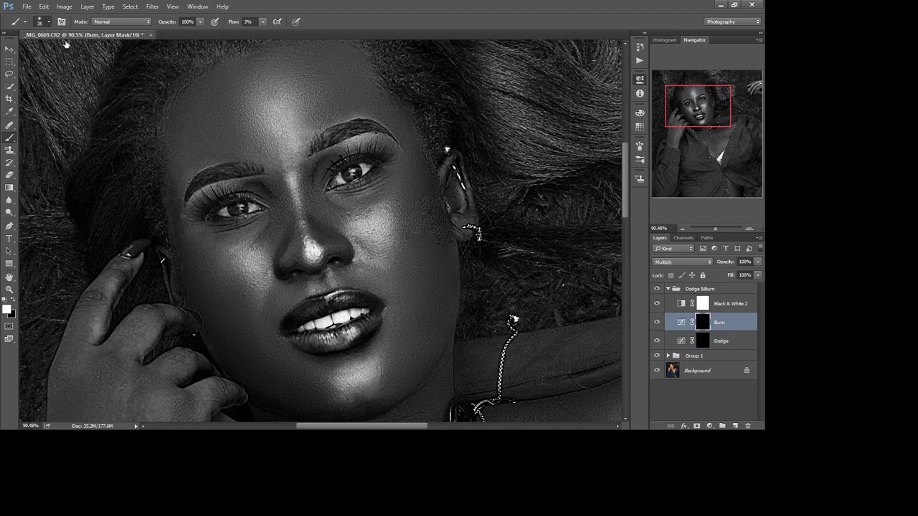
{"action": "key", "text": "bracketright"}
{"action": "key", "text": "bracketright"}
{"action": "key", "text": "bracketright"}
{"action": "key", "text": "bracketright"}
{"action": "key", "text": "bracketright"}
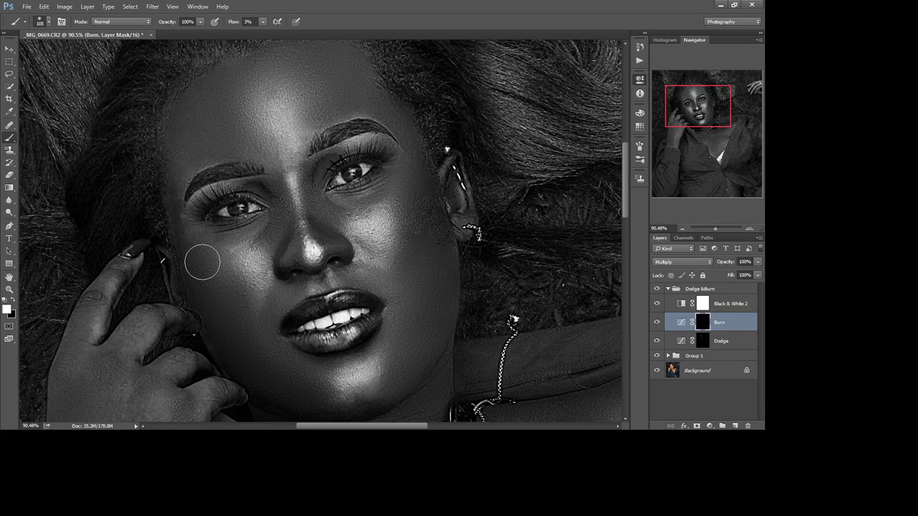
{"action": "mouse_move", "coordinate": [201, 260]}
{"action": "left_mouse_down"}
{"action": "mouse_move", "coordinate": [236, 297]}
{"action": "mouse_move", "coordinate": [226, 272]}
{"action": "left_mouse_up"}
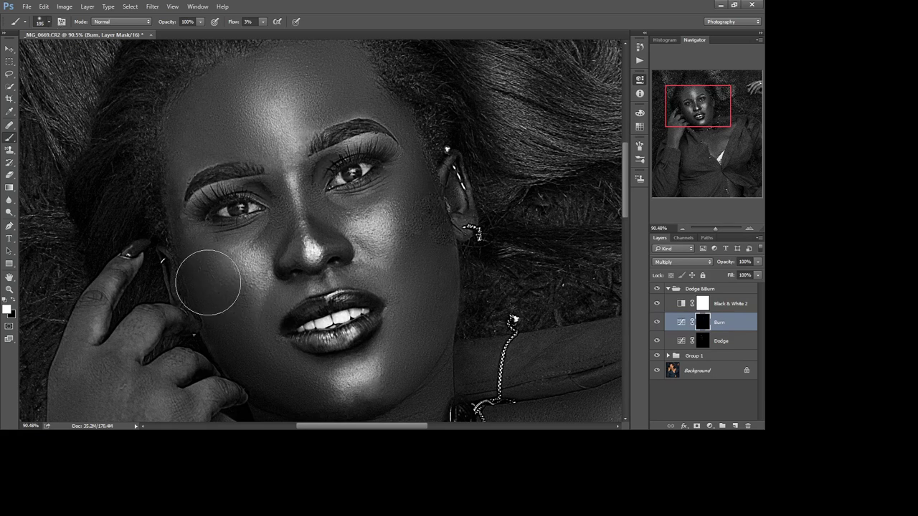
{"action": "mouse_move", "coordinate": [207, 282]}
{"action": "left_mouse_down"}
{"action": "mouse_move", "coordinate": [219, 293]}
{"action": "mouse_move", "coordinate": [215, 275]}
{"action": "left_mouse_up"}
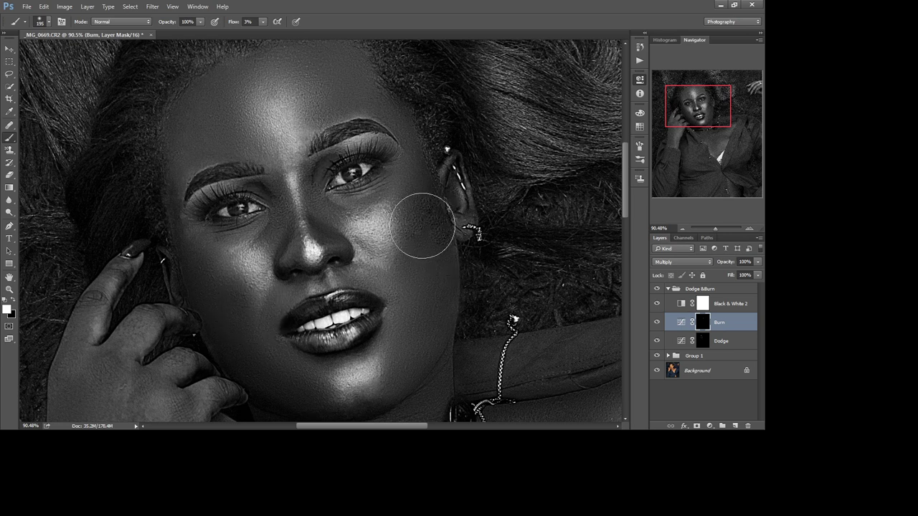
{"action": "left_click_drag", "start_coordinate": [439, 235], "coordinate": [409, 277]}
{"action": "mouse_move", "coordinate": [707, 110]}
{"action": "left_mouse_down"}
{"action": "mouse_move", "coordinate": [707, 117]}
{"action": "mouse_move", "coordinate": [658, 99]}
{"action": "left_mouse_up"}
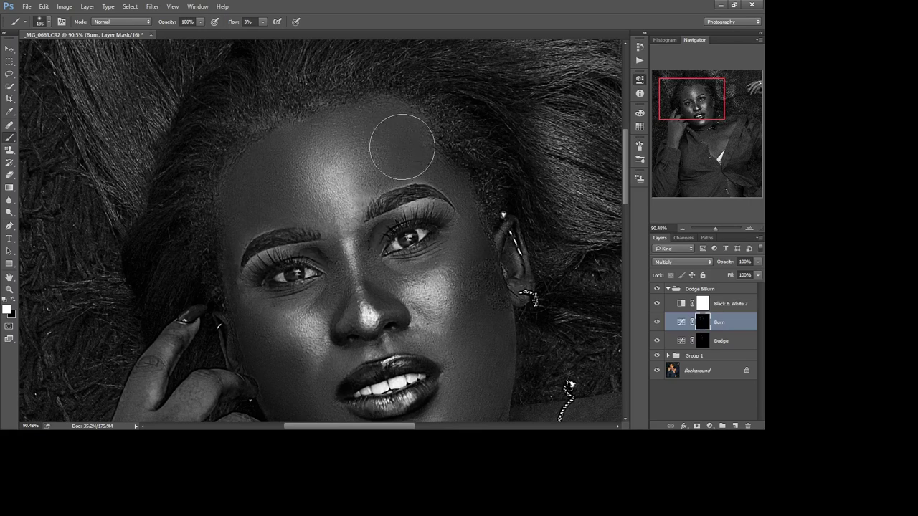
{"action": "left_click_drag", "start_coordinate": [685, 107], "coordinate": [687, 117]}
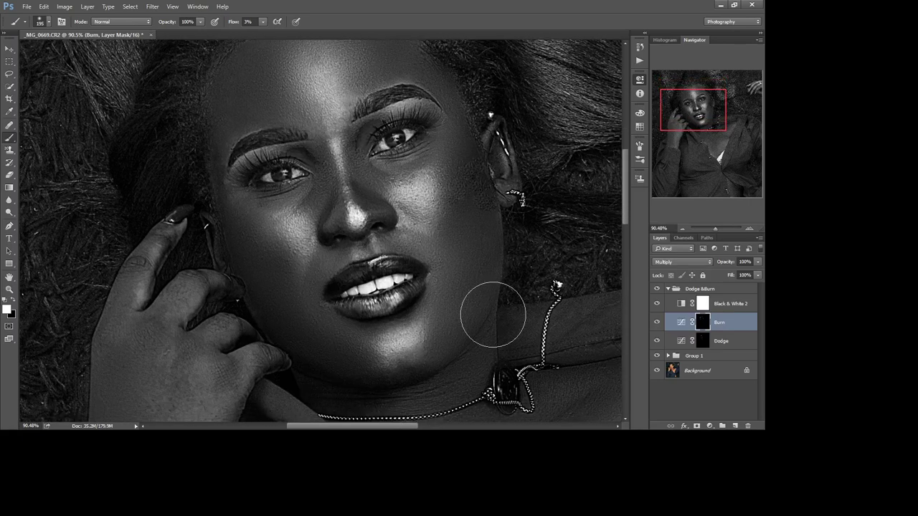
{"action": "mouse_move", "coordinate": [486, 311]}
{"action": "left_mouse_down"}
{"action": "mouse_move", "coordinate": [467, 221]}
{"action": "mouse_move", "coordinate": [452, 311]}
{"action": "left_mouse_up"}
{"action": "mouse_move", "coordinate": [300, 328]}
{"action": "left_mouse_down"}
{"action": "mouse_move", "coordinate": [274, 303]}
{"action": "mouse_move", "coordinate": [349, 352]}
{"action": "mouse_move", "coordinate": [263, 266]}
{"action": "left_mouse_up"}
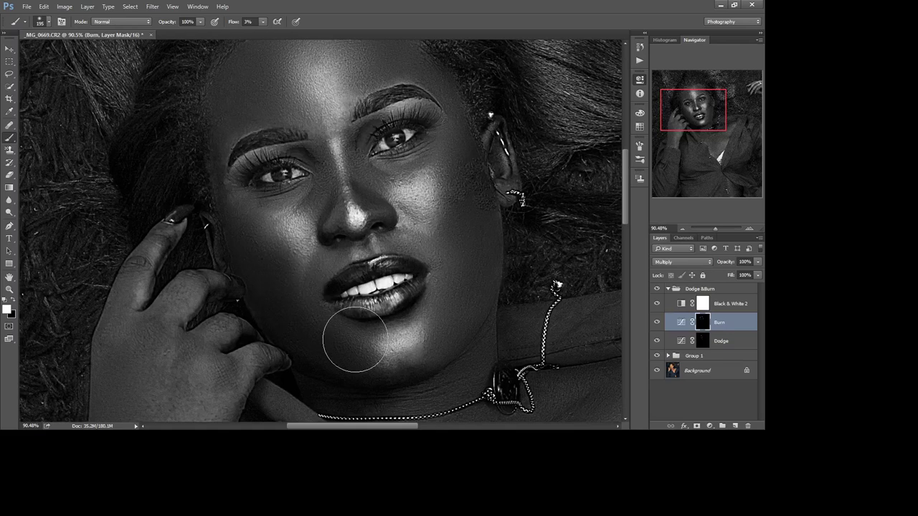
{"action": "mouse_move", "coordinate": [359, 327]}
{"action": "left_mouse_down"}
{"action": "mouse_move", "coordinate": [492, 205]}
{"action": "mouse_move", "coordinate": [461, 304]}
{"action": "left_mouse_up"}
{"action": "mouse_move", "coordinate": [532, 233]}
{"action": "left_mouse_down"}
{"action": "mouse_move", "coordinate": [507, 184]}
{"action": "mouse_move", "coordinate": [492, 180]}
{"action": "mouse_move", "coordinate": [467, 198]}
{"action": "left_mouse_up"}
- With a smaller brush, darken the nose bridge, both eyelids and the lips
{"action": "key", "text": "bracketleft"}
{"action": "key", "text": "bracketleft"}
{"action": "key", "text": "bracketleft"}
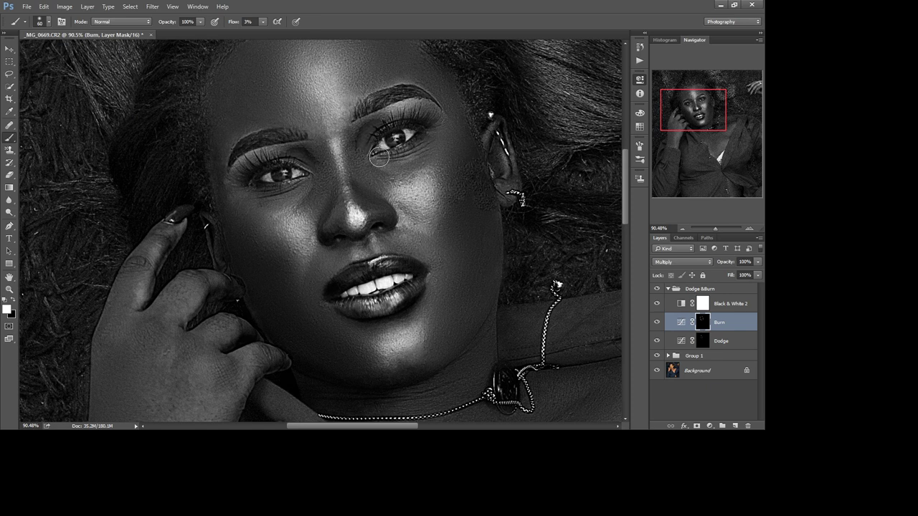
{"action": "mouse_move", "coordinate": [380, 158]}
{"action": "left_mouse_down"}
{"action": "mouse_move", "coordinate": [343, 167]}
{"action": "mouse_move", "coordinate": [417, 91]}
{"action": "left_mouse_up"}
{"action": "left_click_drag", "start_coordinate": [294, 142], "coordinate": [251, 172]}
{"action": "left_click_drag", "start_coordinate": [424, 121], "coordinate": [393, 128]}
{"action": "mouse_move", "coordinate": [410, 291]}
{"action": "left_mouse_down"}
{"action": "mouse_move", "coordinate": [355, 302]}
{"action": "mouse_move", "coordinate": [371, 305]}
{"action": "left_mouse_up"}
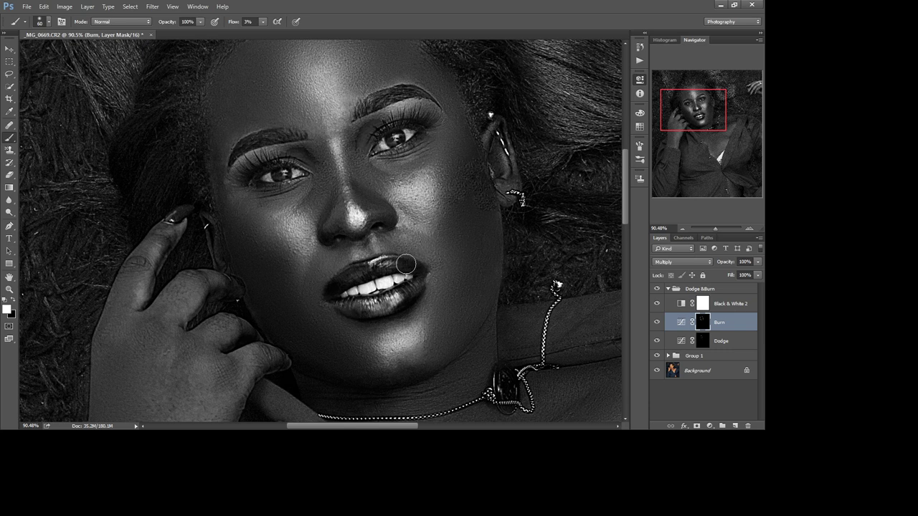
{"action": "left_click_drag", "start_coordinate": [391, 269], "coordinate": [347, 279]}
{"action": "left_click_drag", "start_coordinate": [685, 117], "coordinate": [688, 114]}
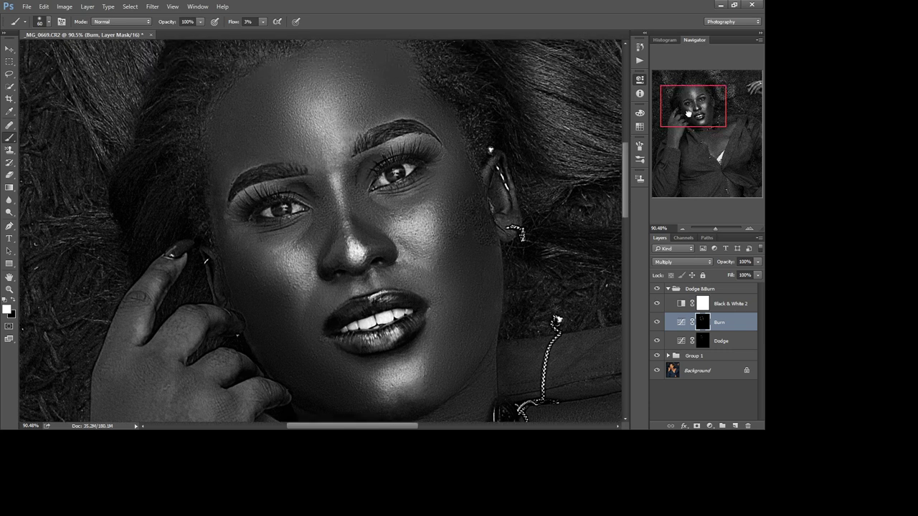
{"action": "left_click", "coordinate": [657, 304]}
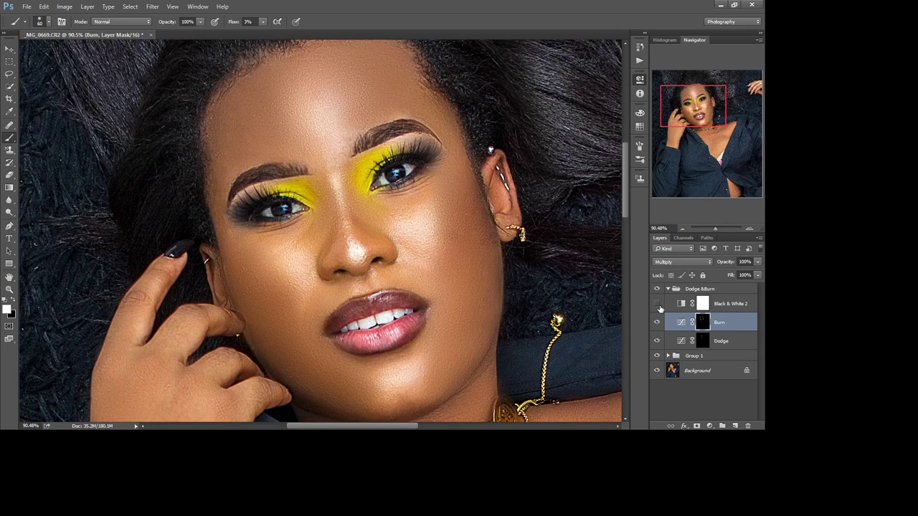
{"action": "left_click", "coordinate": [658, 289]}
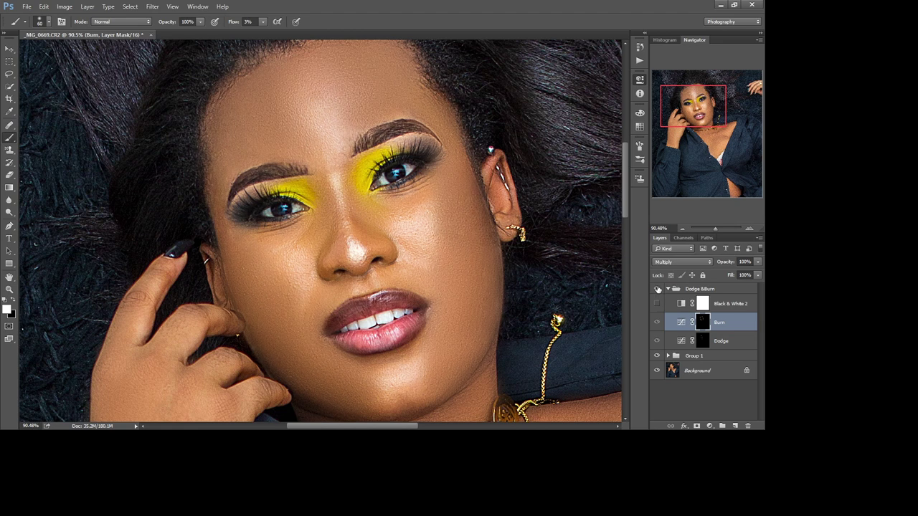
{"action": "left_click", "coordinate": [657, 289]}
{"action": "left_click", "coordinate": [658, 289]}
{"action": "left_click", "coordinate": [658, 289]}
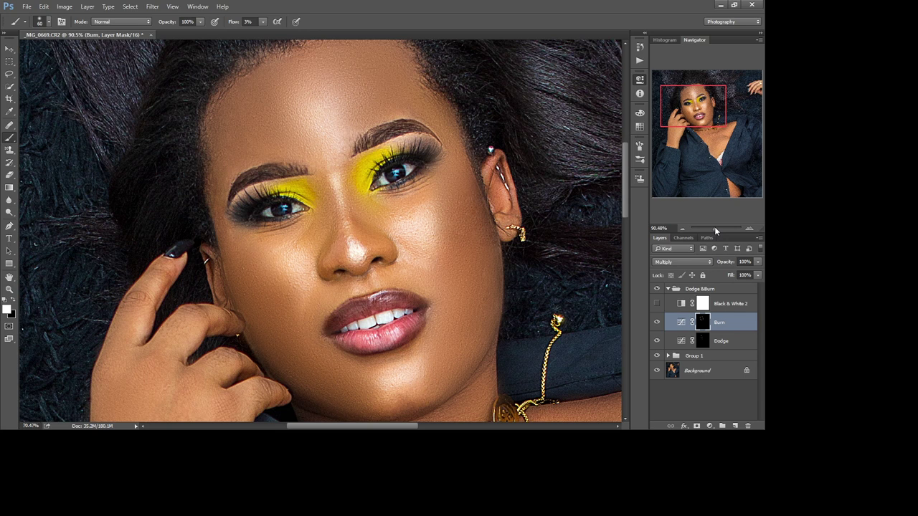
{"action": "left_click_drag", "start_coordinate": [715, 226], "coordinate": [715, 227]}
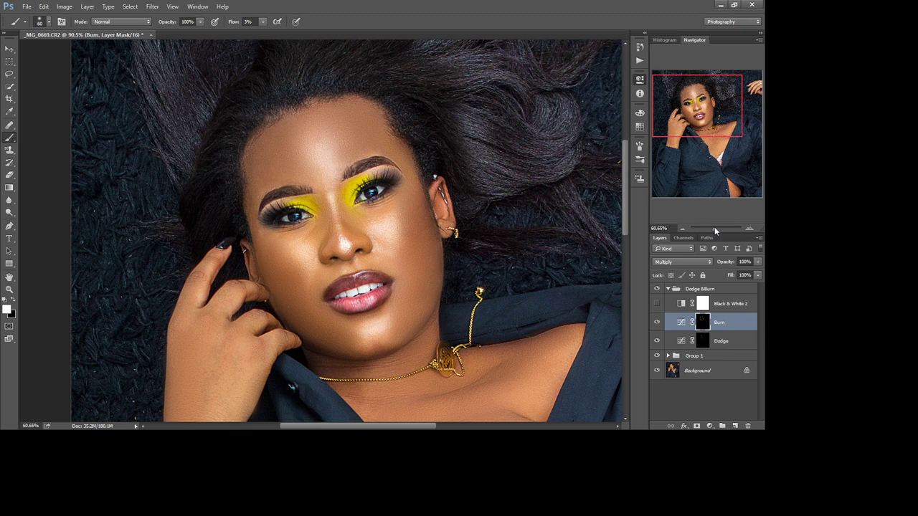
{"action": "left_click", "coordinate": [657, 304]}
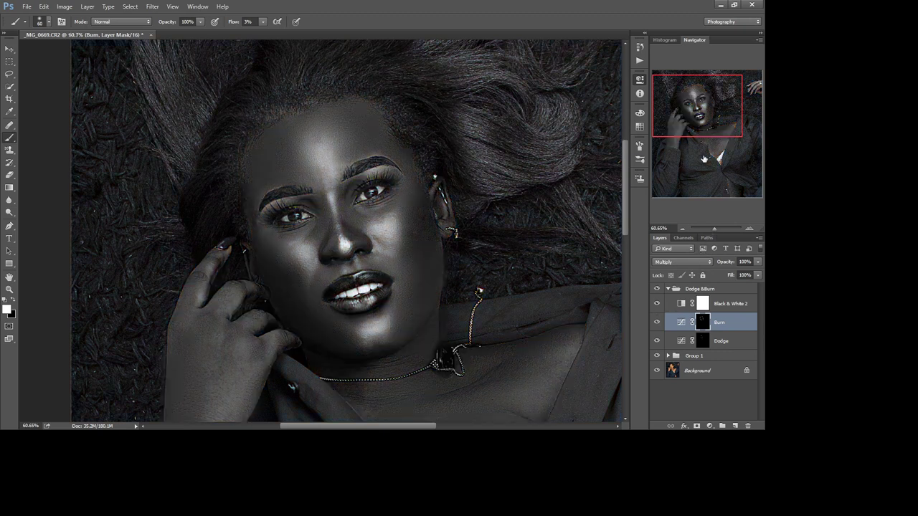
{"action": "left_click_drag", "start_coordinate": [693, 103], "coordinate": [692, 136]}
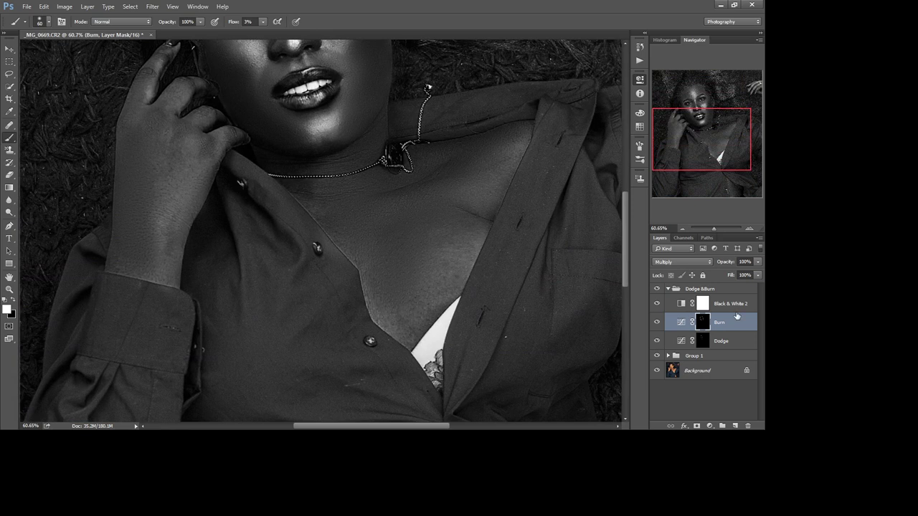
- Select the Dodge layer and briefly preview the chest in colour before returning to black-and-white
{"action": "left_click", "coordinate": [730, 342]}
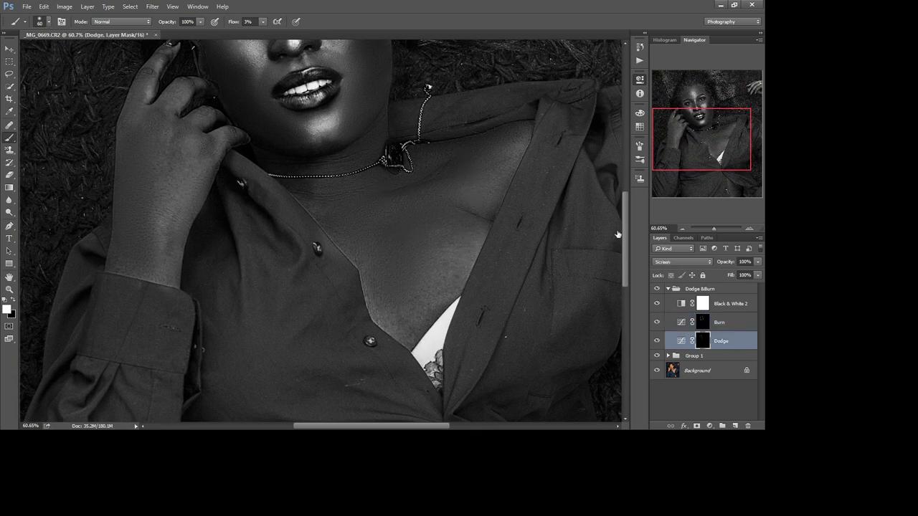
{"action": "left_click", "coordinate": [657, 304]}
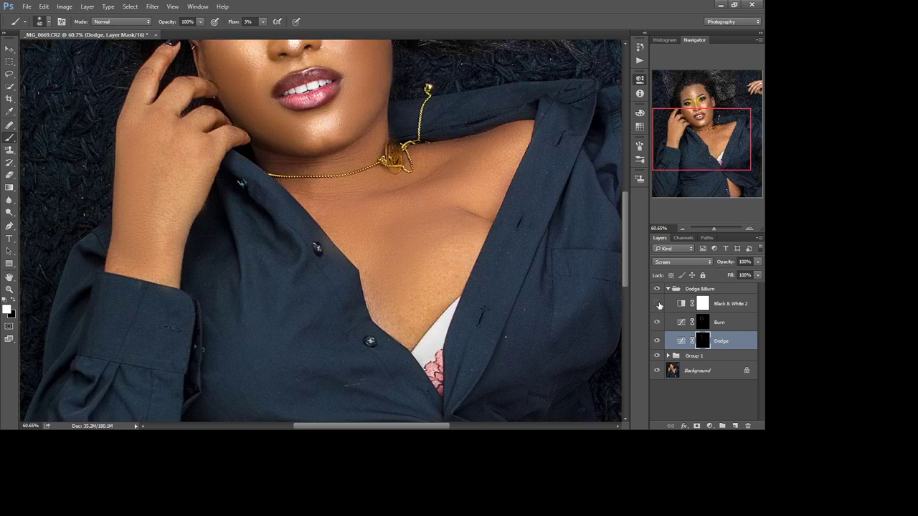
{"action": "left_click", "coordinate": [657, 304]}
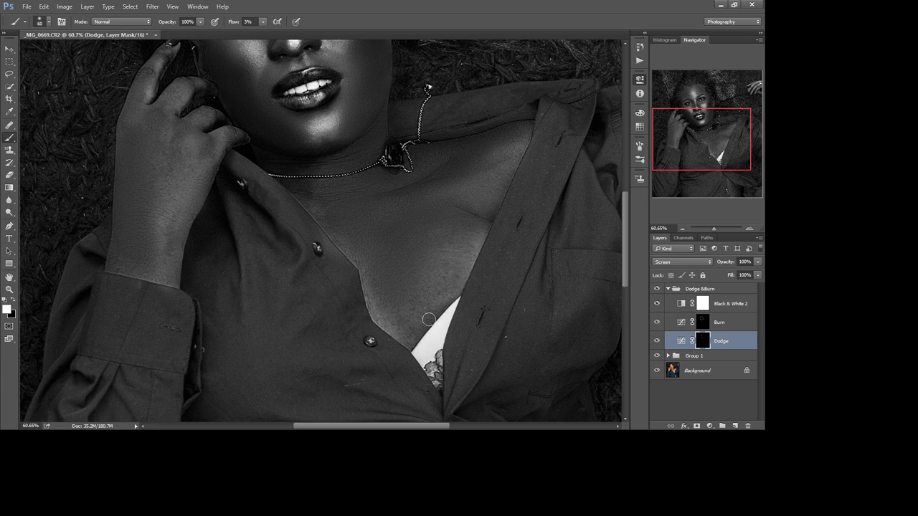
- Darken the chest shadows on Burn and brighten the hand to the fingertips on Dodge
{"action": "left_click", "coordinate": [731, 322]}
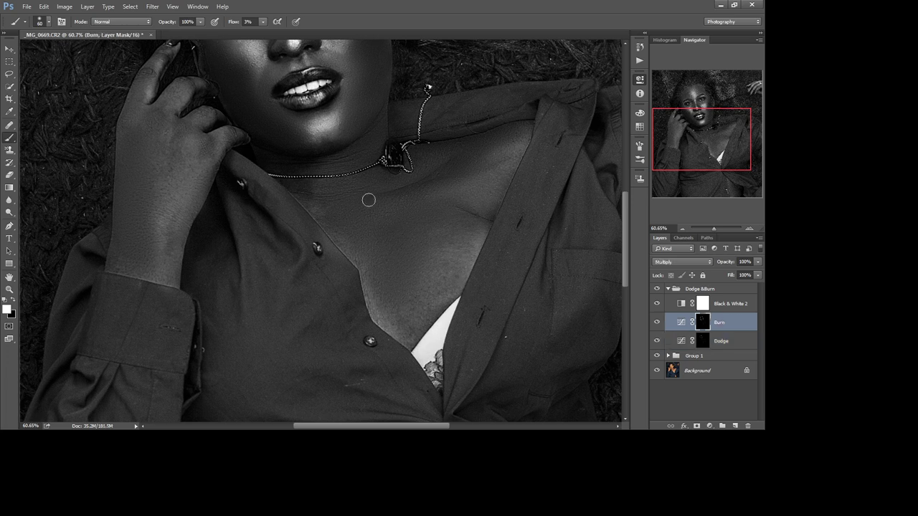
{"action": "left_click_drag", "start_coordinate": [450, 181], "coordinate": [373, 190]}
{"action": "left_click", "coordinate": [733, 343]}
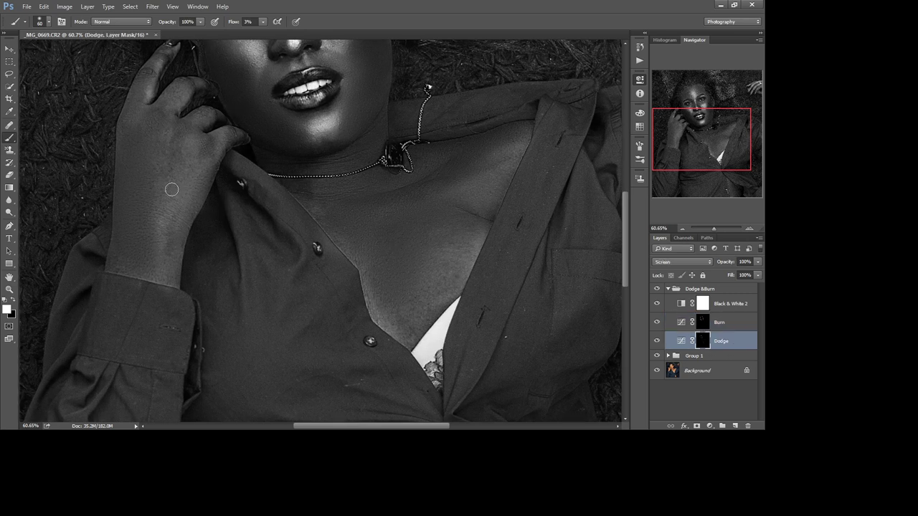
{"action": "mouse_move", "coordinate": [159, 204]}
{"action": "left_mouse_down"}
{"action": "mouse_move", "coordinate": [166, 271]}
{"action": "mouse_move", "coordinate": [212, 126]}
{"action": "mouse_move", "coordinate": [147, 96]}
{"action": "mouse_move", "coordinate": [156, 76]}
{"action": "mouse_move", "coordinate": [187, 103]}
{"action": "mouse_move", "coordinate": [196, 96]}
{"action": "mouse_move", "coordinate": [203, 132]}
{"action": "mouse_move", "coordinate": [217, 145]}
{"action": "mouse_move", "coordinate": [176, 272]}
{"action": "mouse_move", "coordinate": [168, 136]}
{"action": "mouse_move", "coordinate": [193, 141]}
{"action": "mouse_move", "coordinate": [174, 244]}
{"action": "left_mouse_up"}
{"action": "left_click_drag", "start_coordinate": [687, 149], "coordinate": [687, 119]}
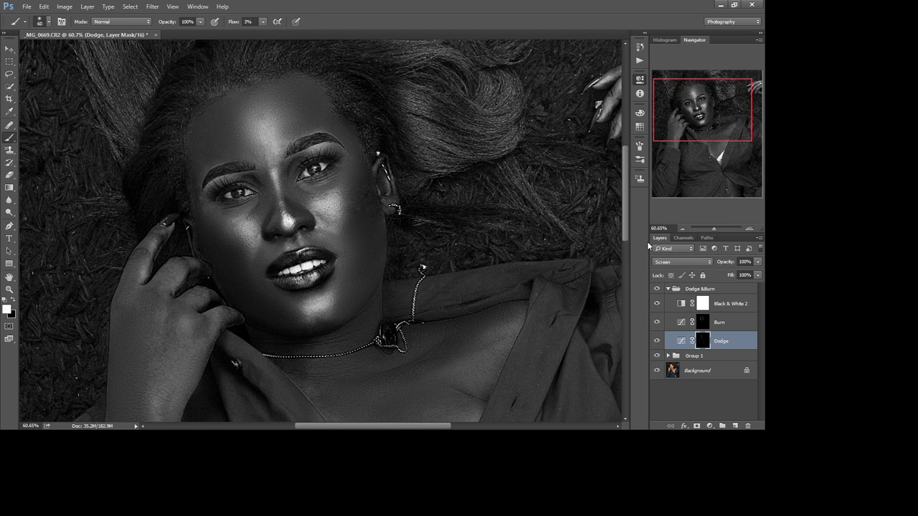
- Zoom in on the face, select the Burn layer, then zoom out to show the whole photo
{"action": "left_click", "coordinate": [712, 228]}
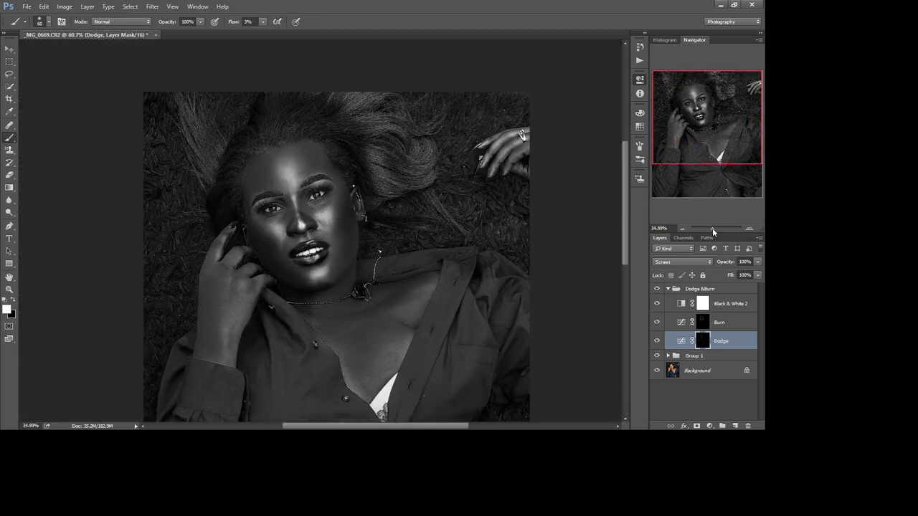
{"action": "left_click_drag", "start_coordinate": [713, 228], "coordinate": [715, 226]}
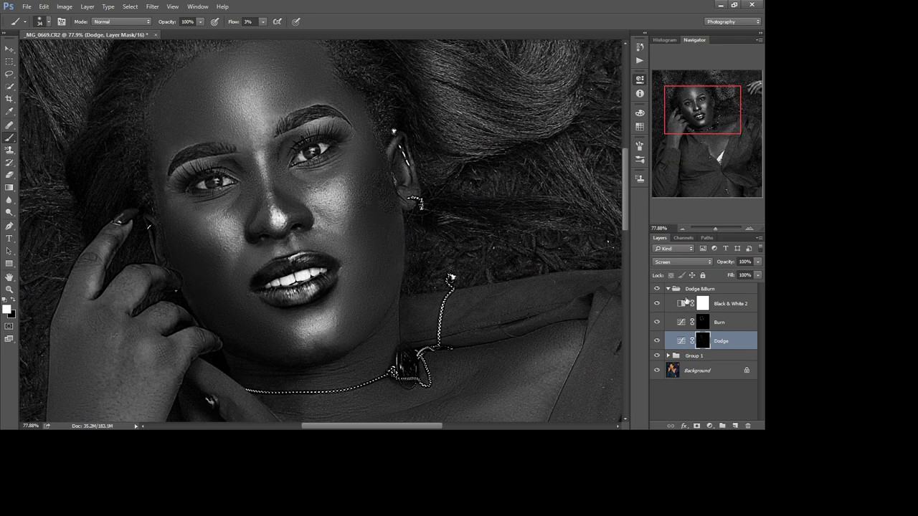
{"action": "left_click", "coordinate": [726, 326]}
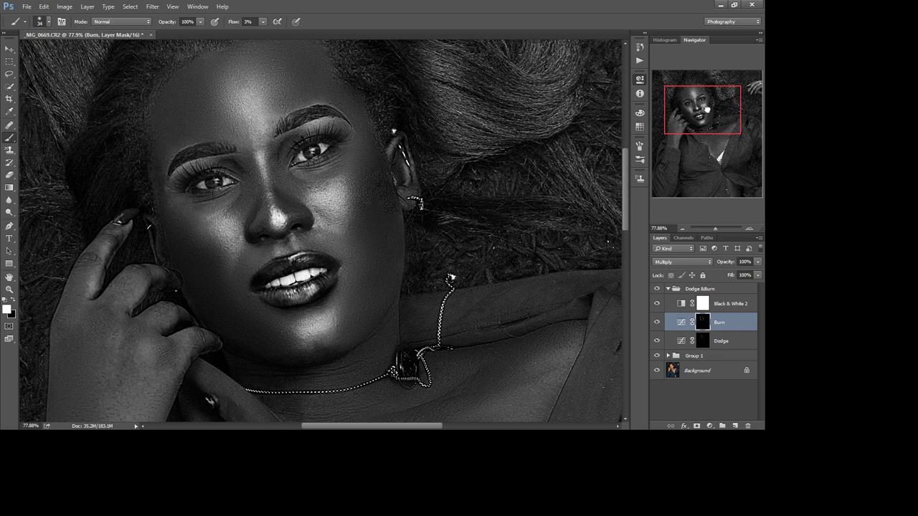
{"action": "left_click_drag", "start_coordinate": [707, 110], "coordinate": [702, 95]}
{"action": "left_click_drag", "start_coordinate": [714, 230], "coordinate": [711, 231]}
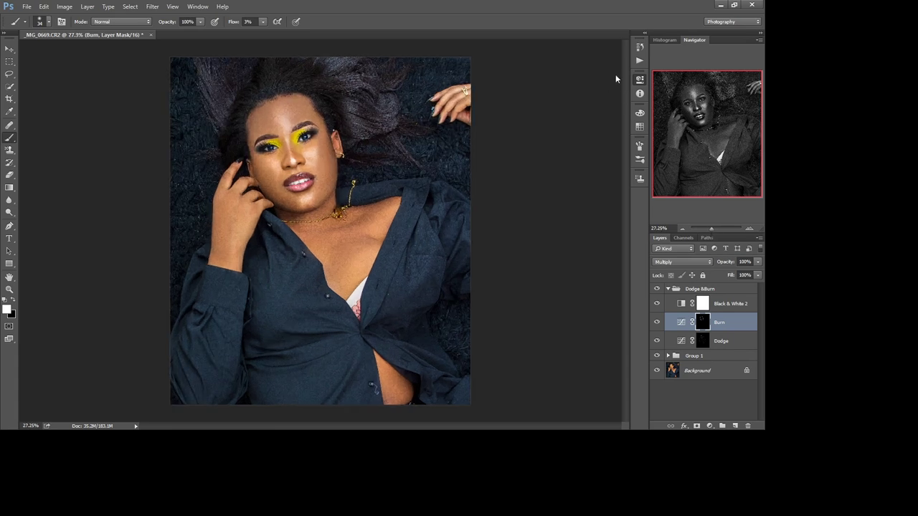
- Compare the colour portrait with Black & White 2, Dodge &Burn and Group 1 hidden and shown
{"action": "left_click", "coordinate": [669, 290]}
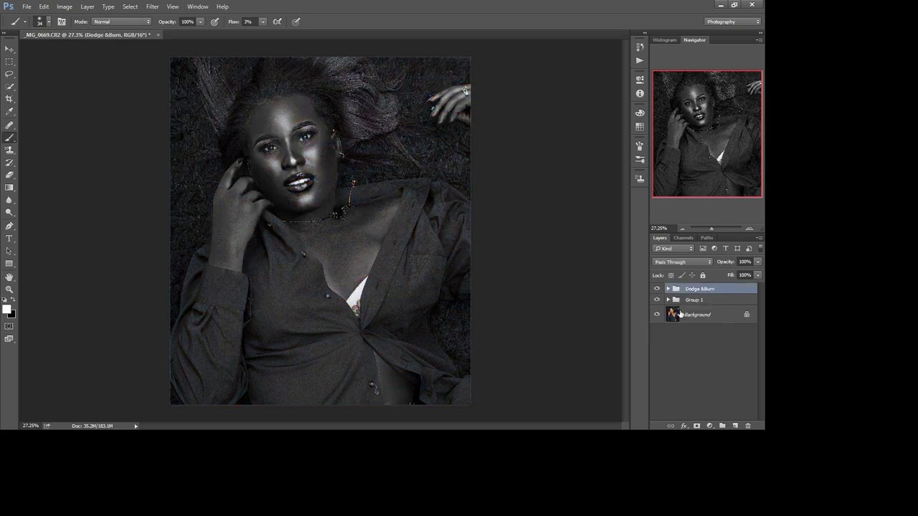
{"action": "left_click", "coordinate": [668, 289]}
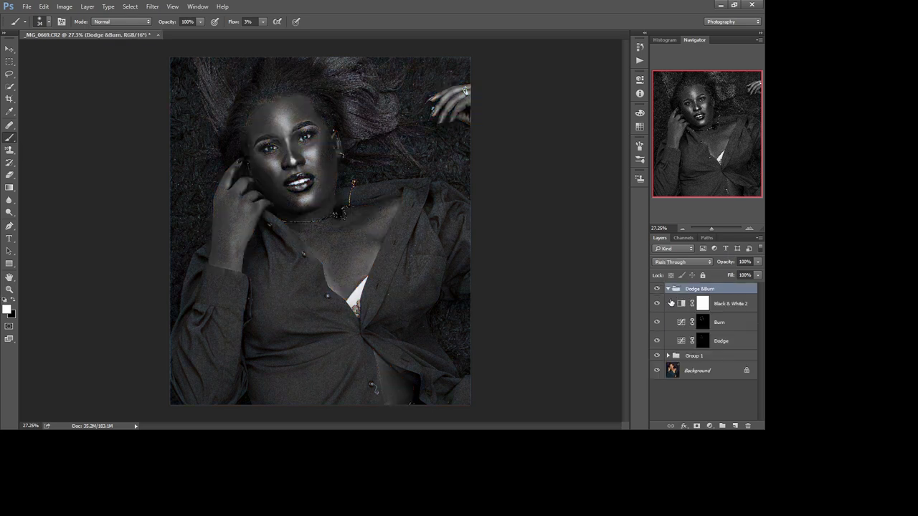
{"action": "left_click", "coordinate": [657, 304]}
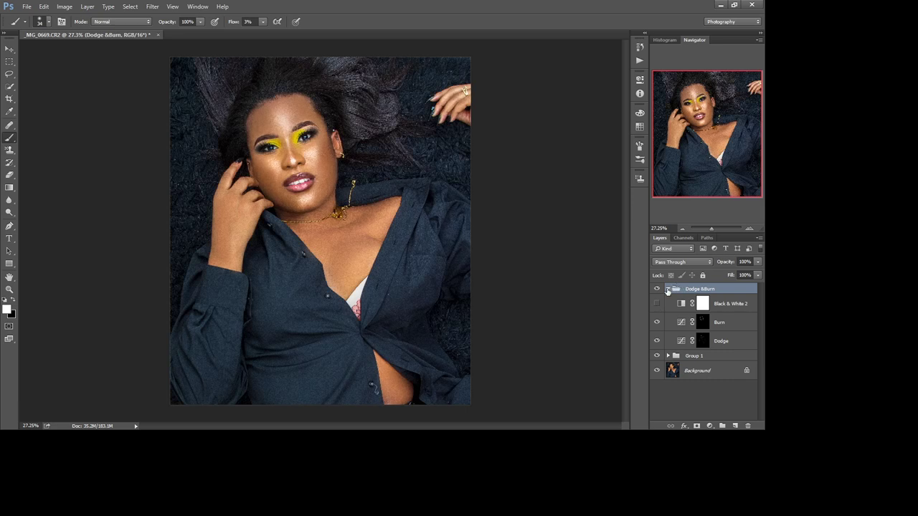
{"action": "left_click", "coordinate": [668, 290]}
{"action": "left_click", "coordinate": [657, 289]}
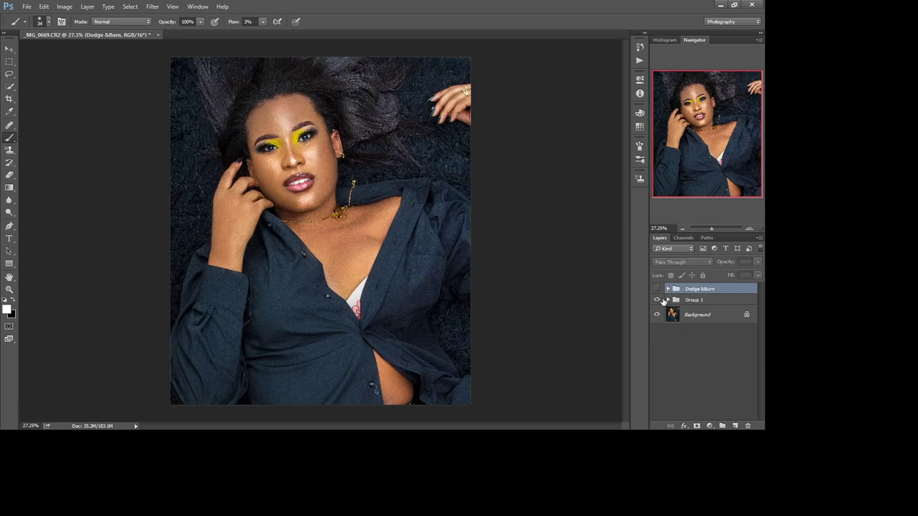
{"action": "left_click", "coordinate": [659, 301]}
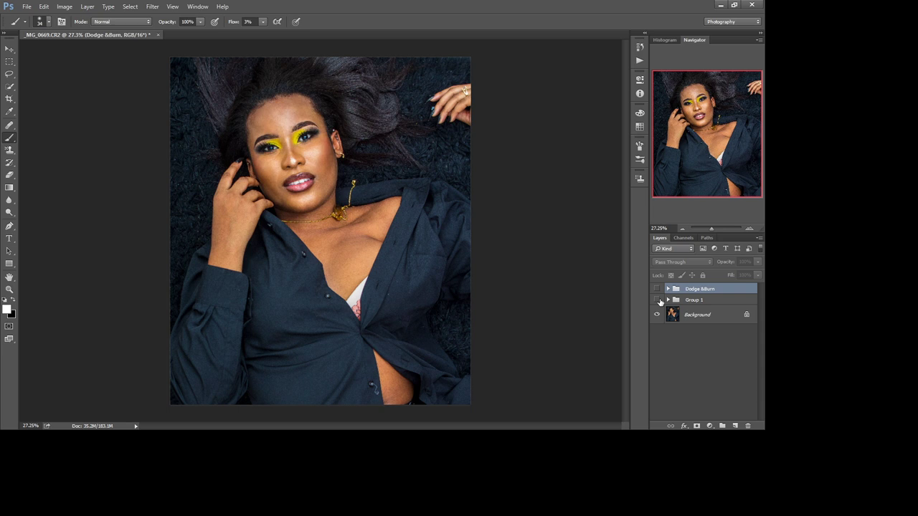
{"action": "left_click", "coordinate": [657, 289]}
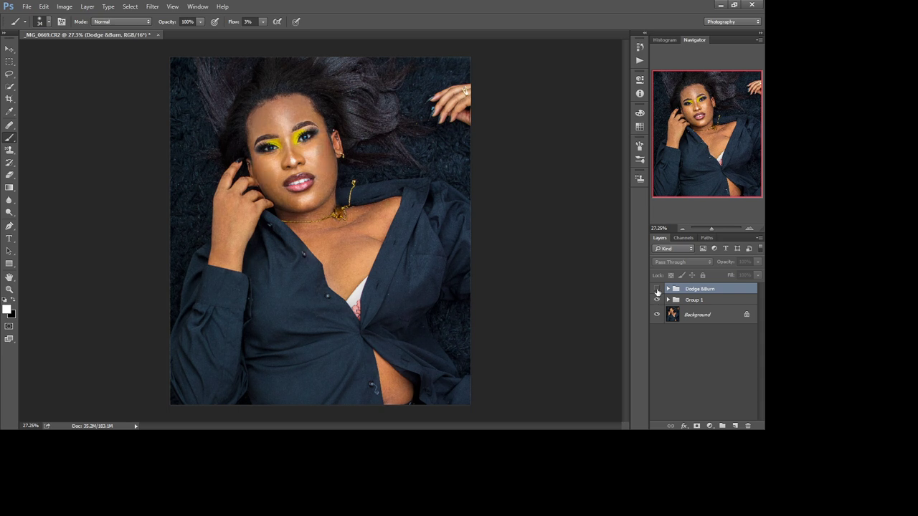
{"action": "left_click", "coordinate": [657, 289]}
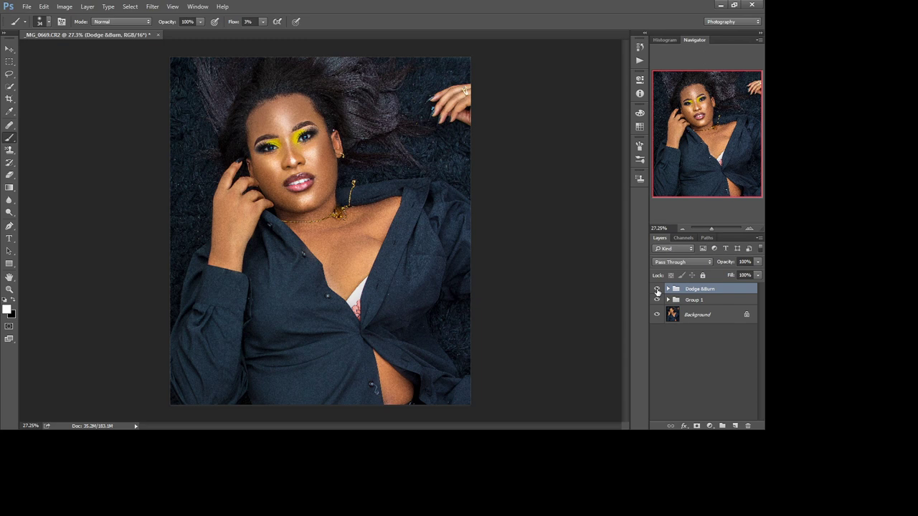
- Add, then delete, a Vibrance layer above the Background, and turn Black & White 2 back on
{"action": "left_click", "coordinate": [709, 320]}
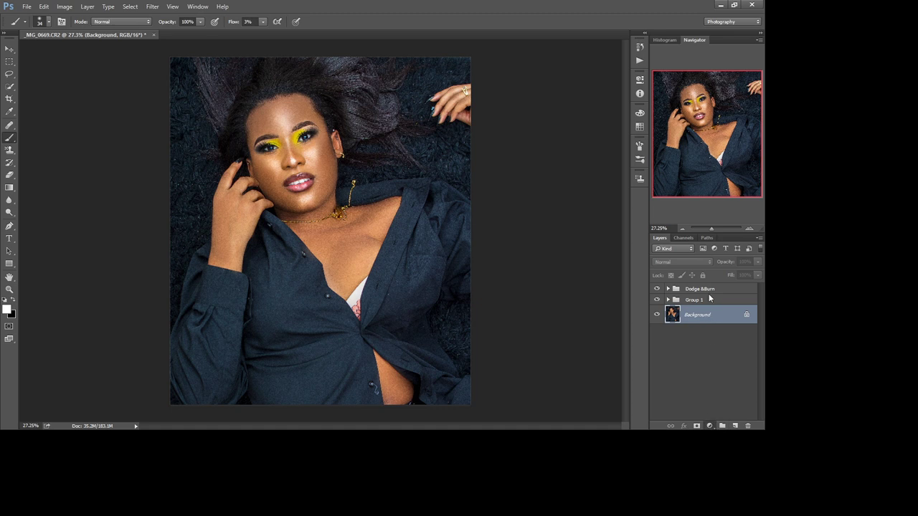
{"action": "left_click", "coordinate": [709, 426]}
{"action": "left_click", "coordinate": [719, 299]}
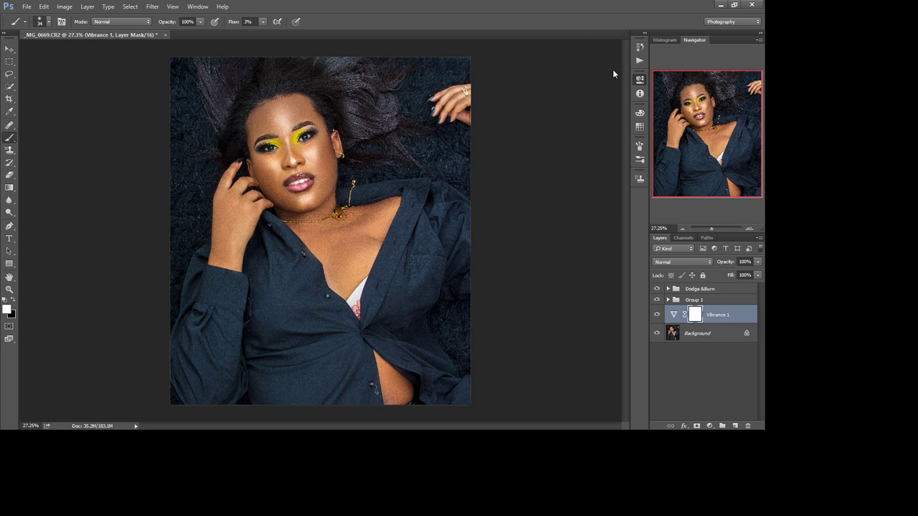
{"action": "left_click", "coordinate": [749, 426]}
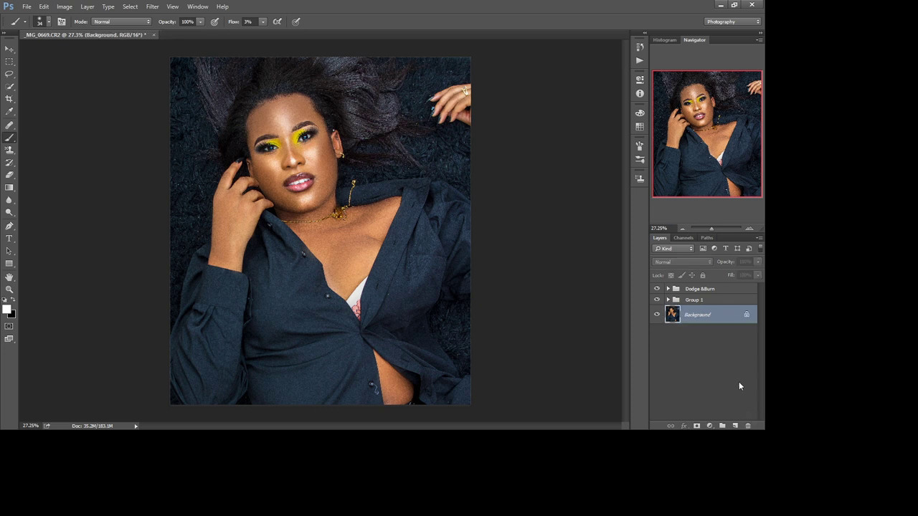
{"action": "left_click", "coordinate": [667, 290]}
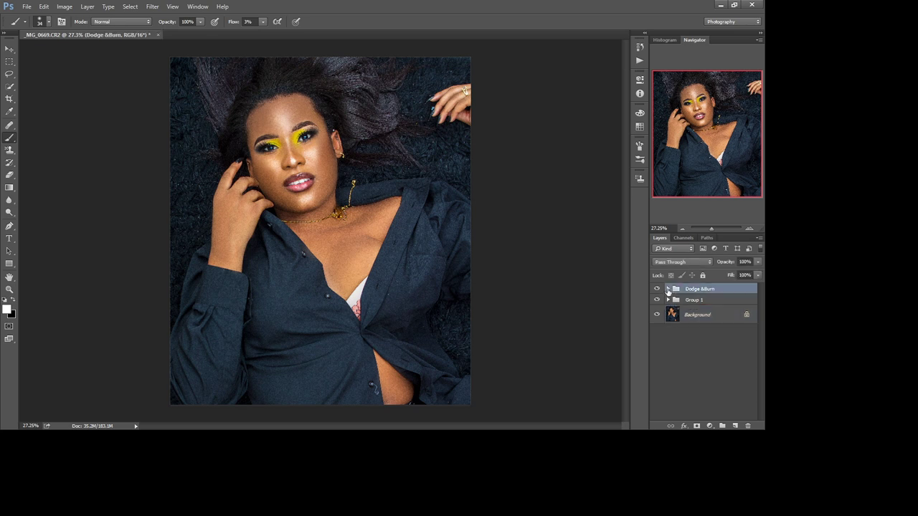
{"action": "left_click", "coordinate": [668, 289]}
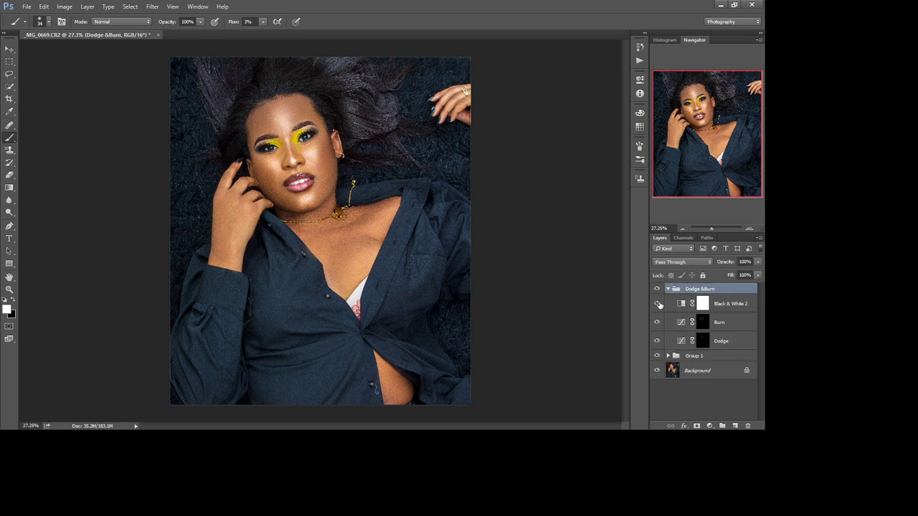
{"action": "left_click", "coordinate": [658, 305]}
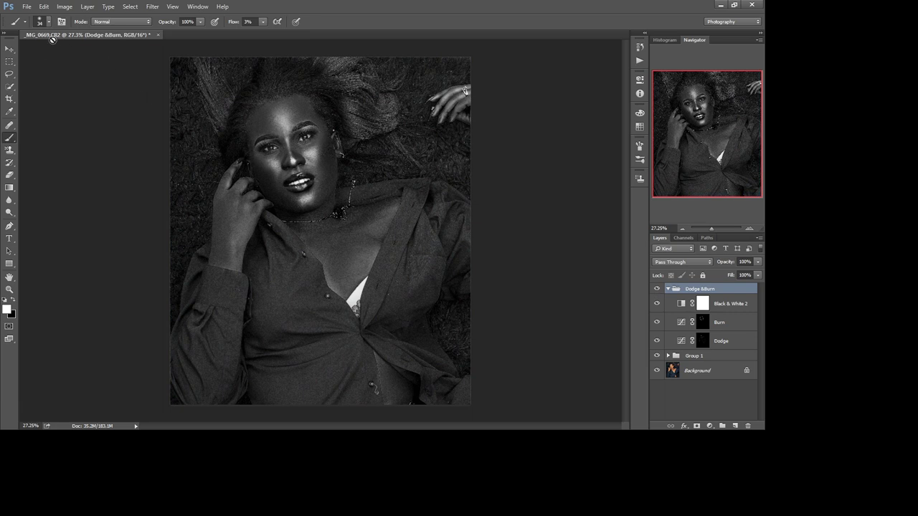
- Zoom in on the face and chest and set the brush size to 167 on the Burn layer
{"action": "left_click", "coordinate": [730, 343]}
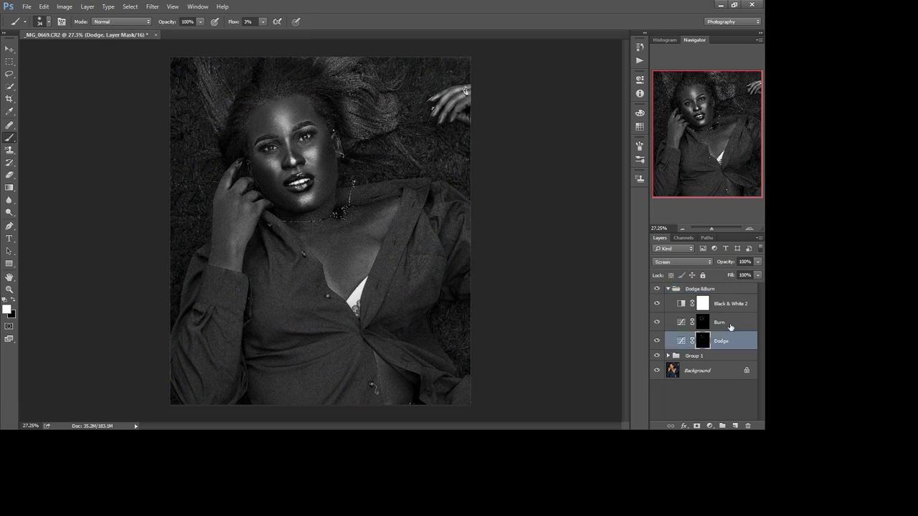
{"action": "left_click", "coordinate": [729, 324]}
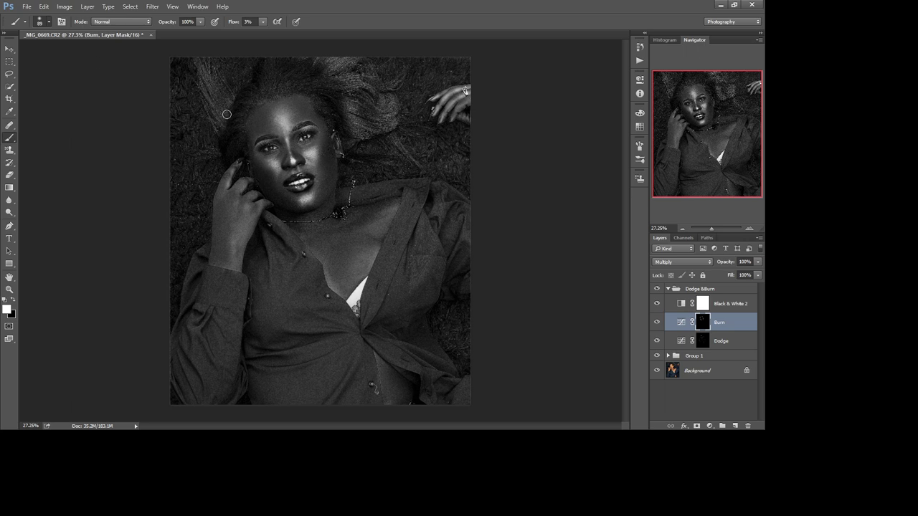
{"action": "left_click", "coordinate": [714, 228]}
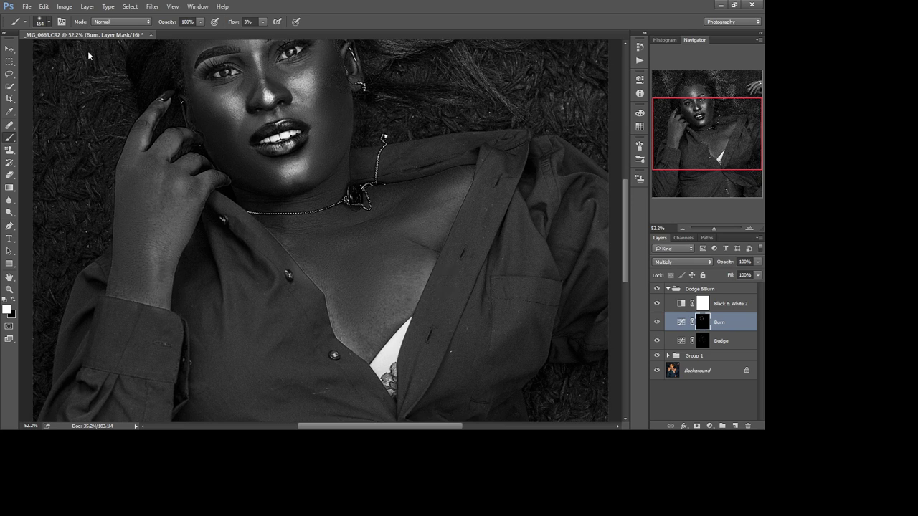
{"action": "key", "text": "bracketleft"}
{"action": "key", "text": "bracketleft"}
{"action": "key", "text": "bracketleft"}
{"action": "key", "text": "bracketright"}
{"action": "key", "text": "bracketright"}
{"action": "key", "text": "bracketright"}
- Alternate dodging and burning on the neck, chest and hand, hiding the group to compare
{"action": "left_click", "coordinate": [722, 344]}
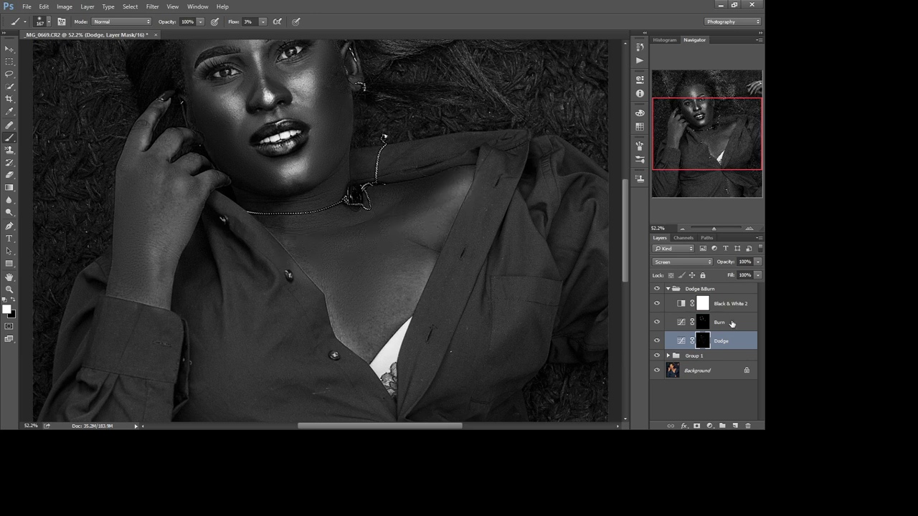
{"action": "left_click", "coordinate": [731, 323]}
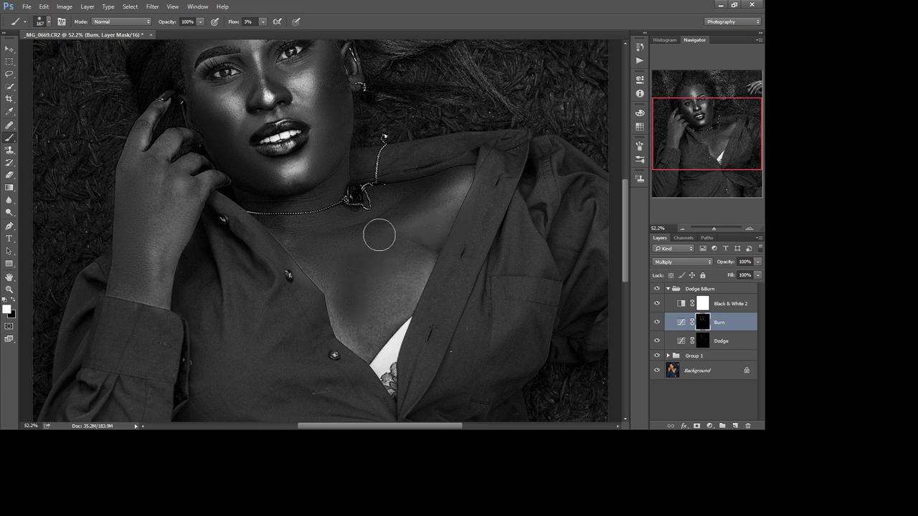
{"action": "left_click", "coordinate": [717, 342]}
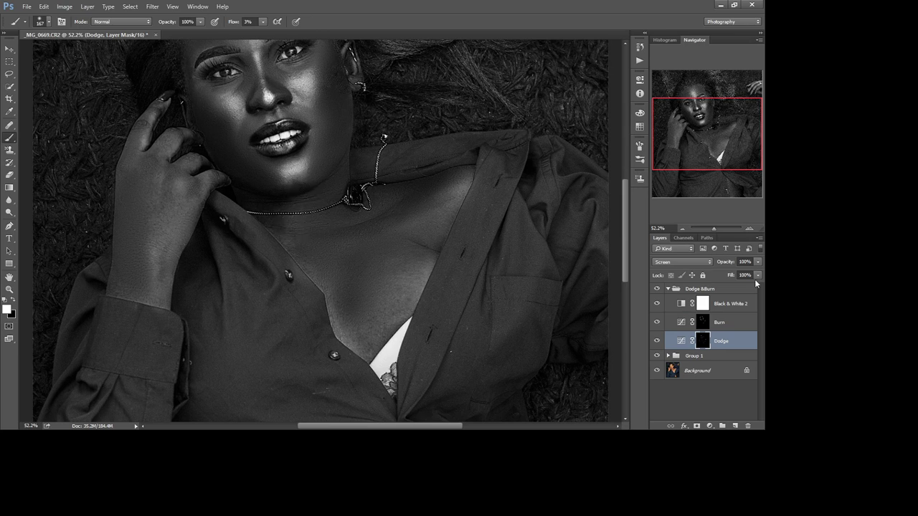
{"action": "left_click", "coordinate": [655, 290]}
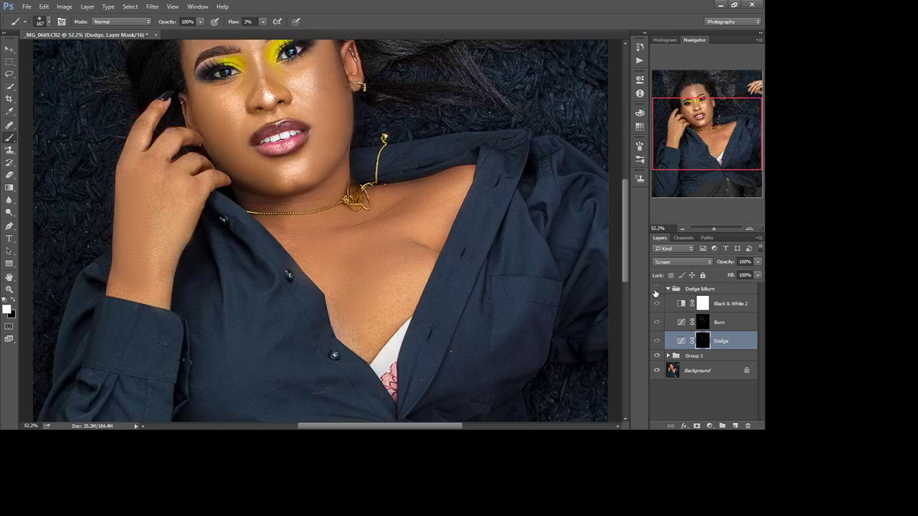
{"action": "left_click", "coordinate": [655, 289]}
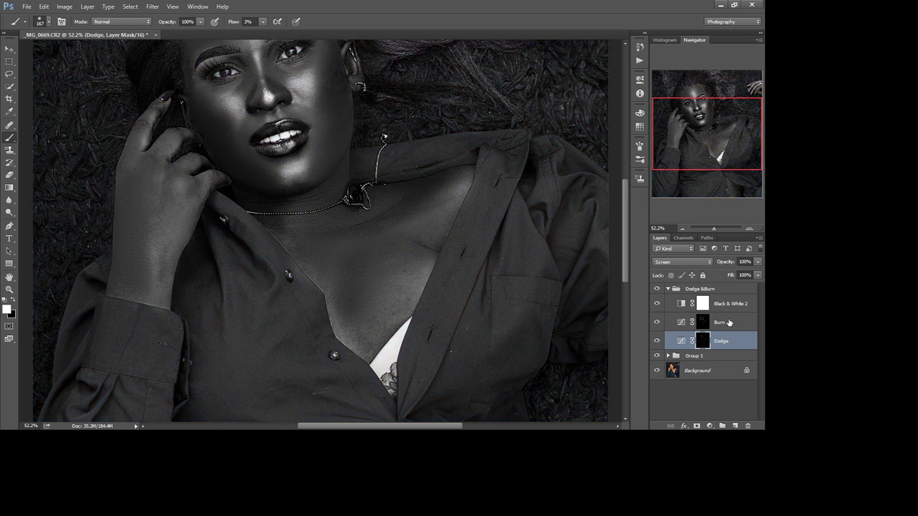
{"action": "left_click", "coordinate": [726, 325]}
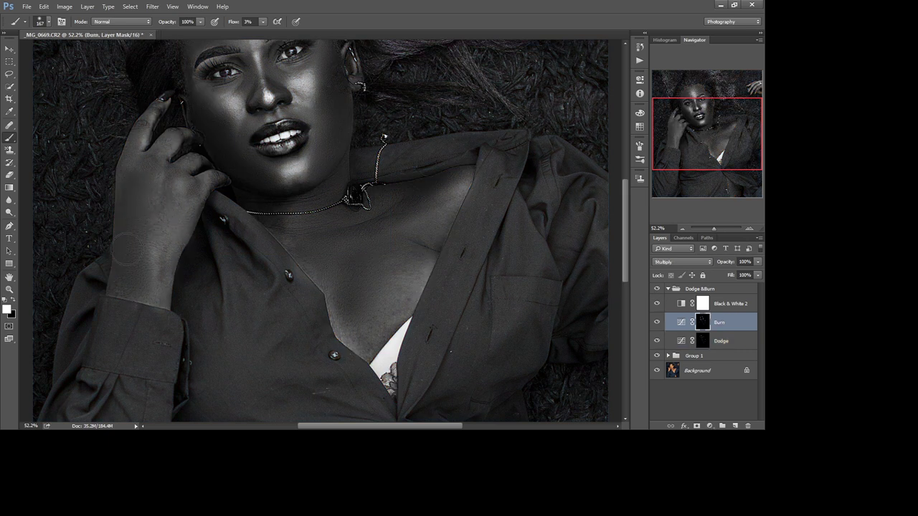
{"action": "left_click", "coordinate": [733, 342]}
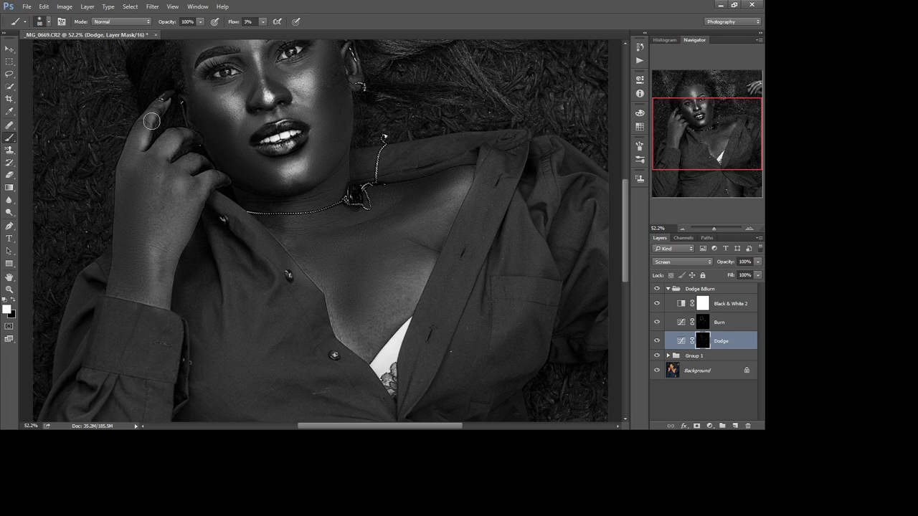
- View the whole photo in colour with Black & White 2 hidden, and collapse the Dodge &Burn group
{"action": "left_click", "coordinate": [656, 305]}
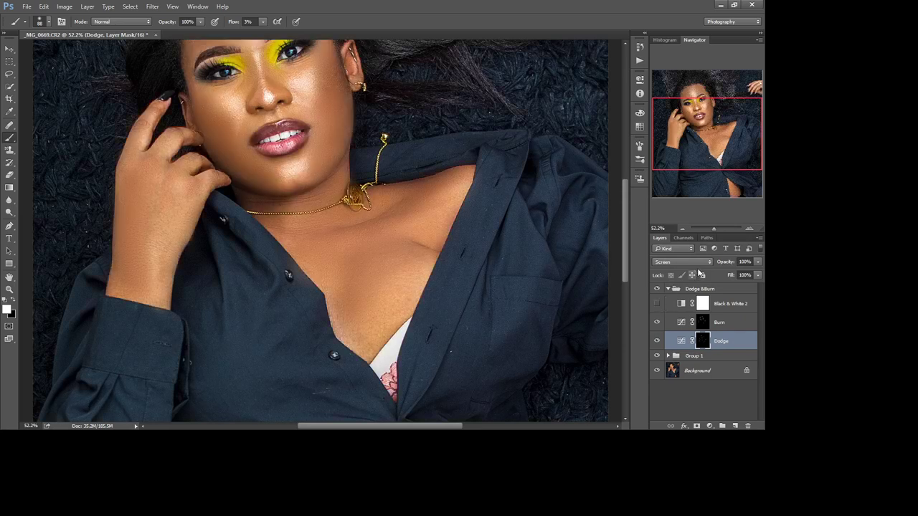
{"action": "left_click_drag", "start_coordinate": [712, 228], "coordinate": [709, 228]}
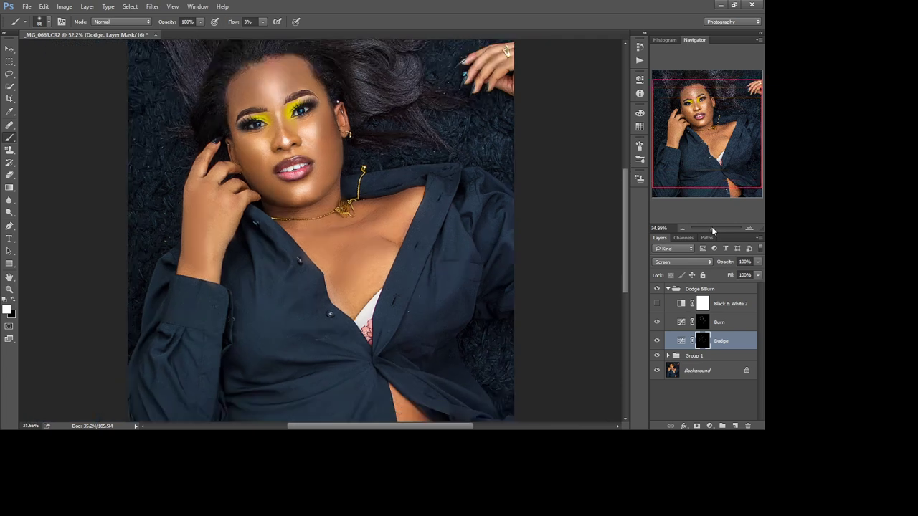
{"action": "left_click", "coordinate": [658, 306]}
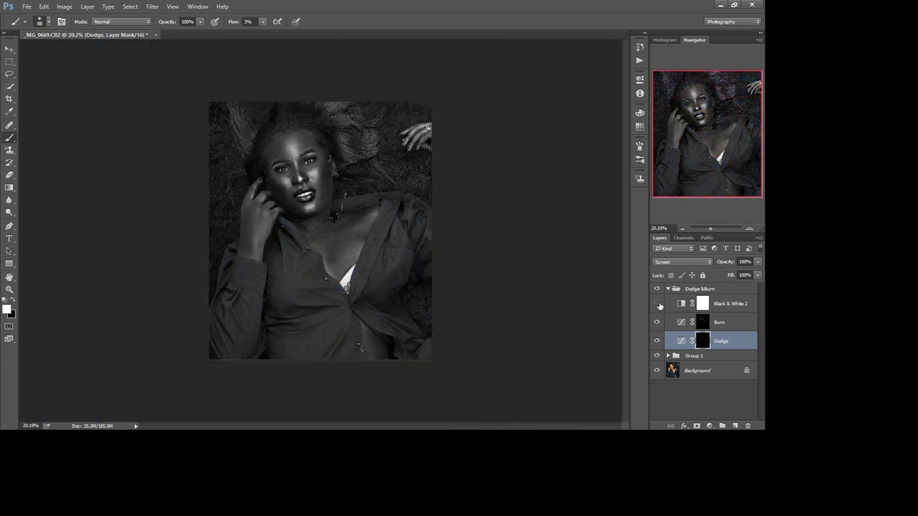
{"action": "left_click", "coordinate": [659, 305]}
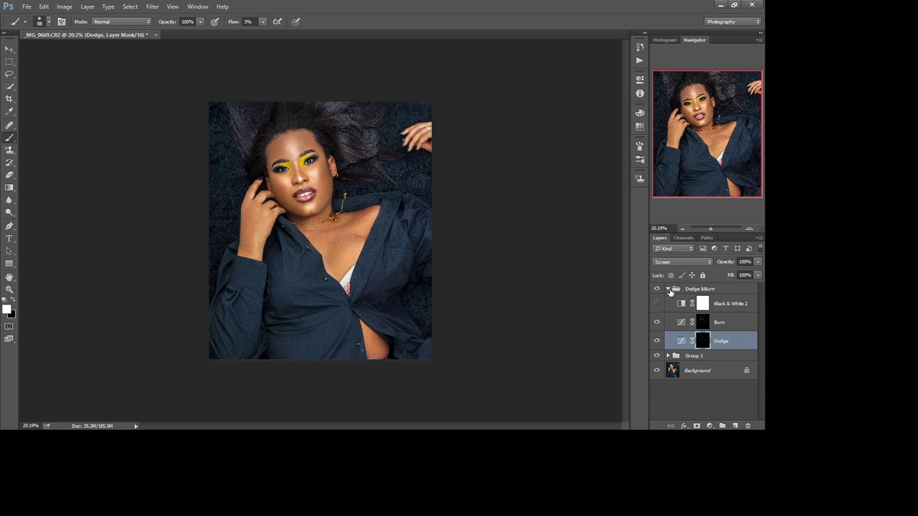
{"action": "left_click", "coordinate": [668, 288]}
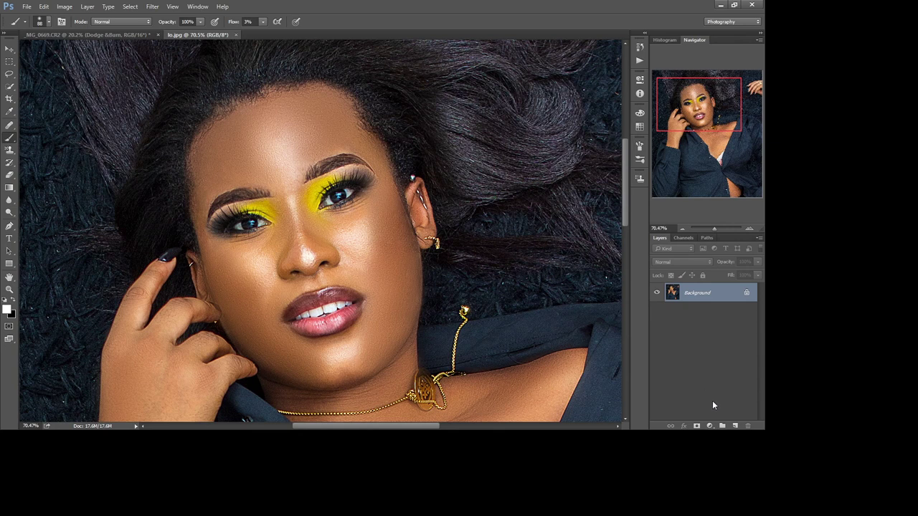
- Add a Vibrance layer to lo.jpg, invert its mask to black, and set brush flow to 100%
{"action": "left_click", "coordinate": [710, 426]}
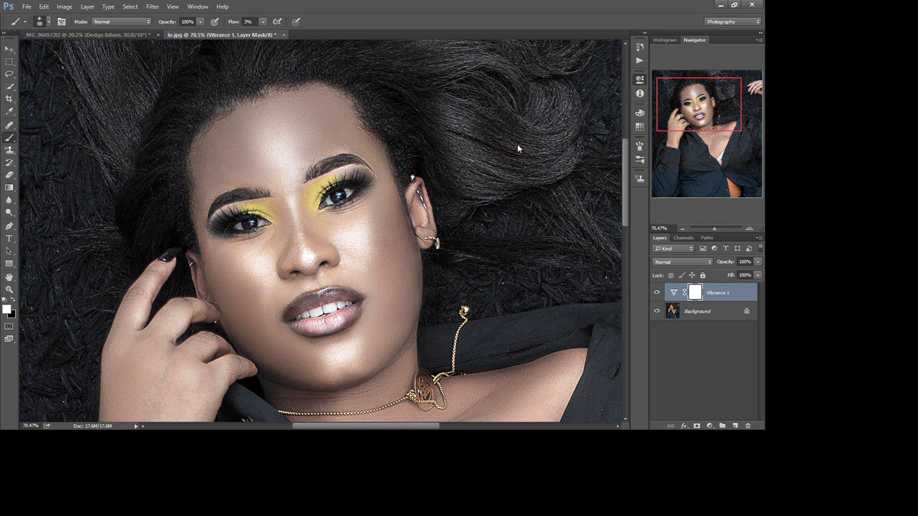
{"action": "key", "text": "ctrl+i"}
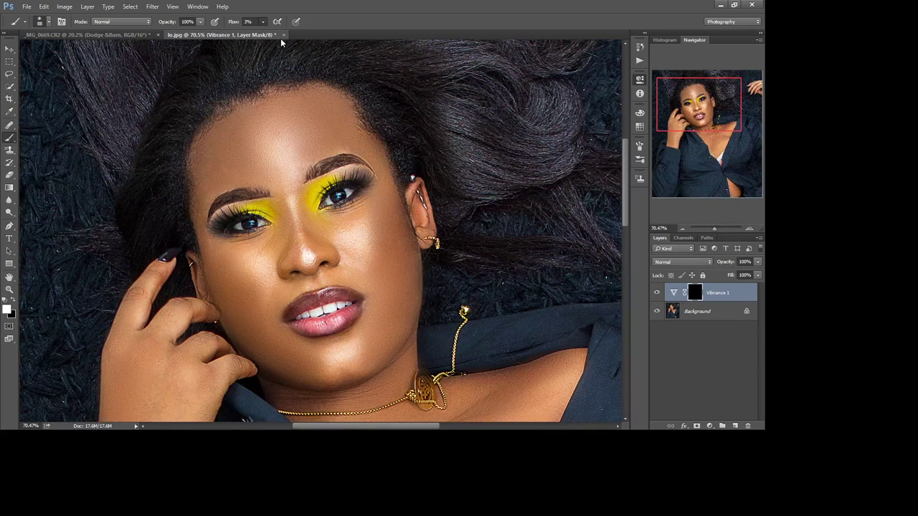
{"action": "key", "text": "shift+0"}
- With a size 30 brush, paint the Vibrance 1 mask white over both irises and the upper teeth
{"action": "left_click", "coordinate": [719, 228]}
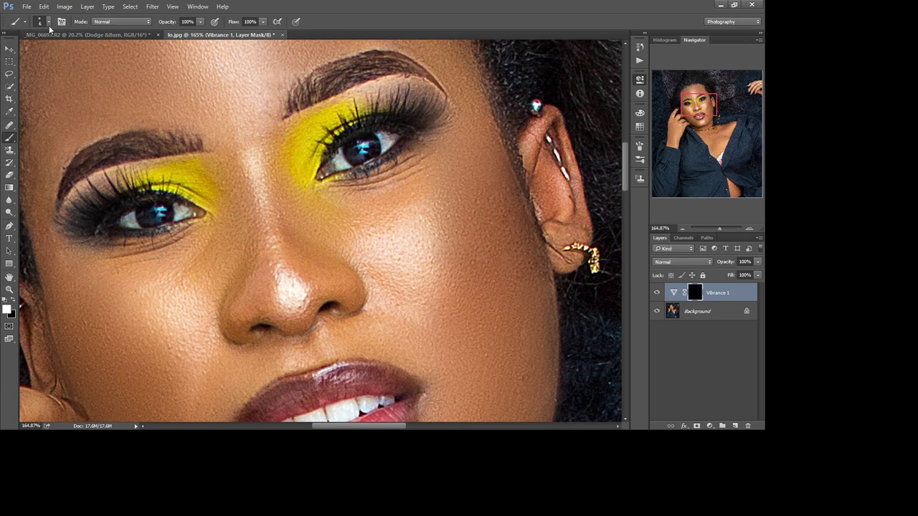
{"action": "key", "text": "bracketright"}
{"action": "key", "text": "bracketright"}
{"action": "left_click_drag", "start_coordinate": [704, 104], "coordinate": [696, 107]}
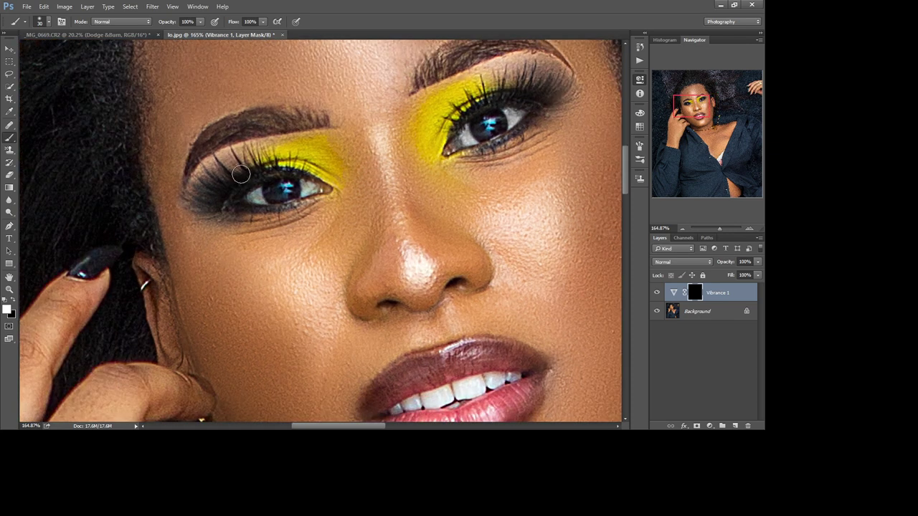
{"action": "left_click_drag", "start_coordinate": [313, 185], "coordinate": [258, 192]}
{"action": "left_click_drag", "start_coordinate": [313, 176], "coordinate": [285, 188]}
{"action": "left_click_drag", "start_coordinate": [485, 116], "coordinate": [491, 128]}
{"action": "left_click_drag", "start_coordinate": [706, 106], "coordinate": [709, 120]}
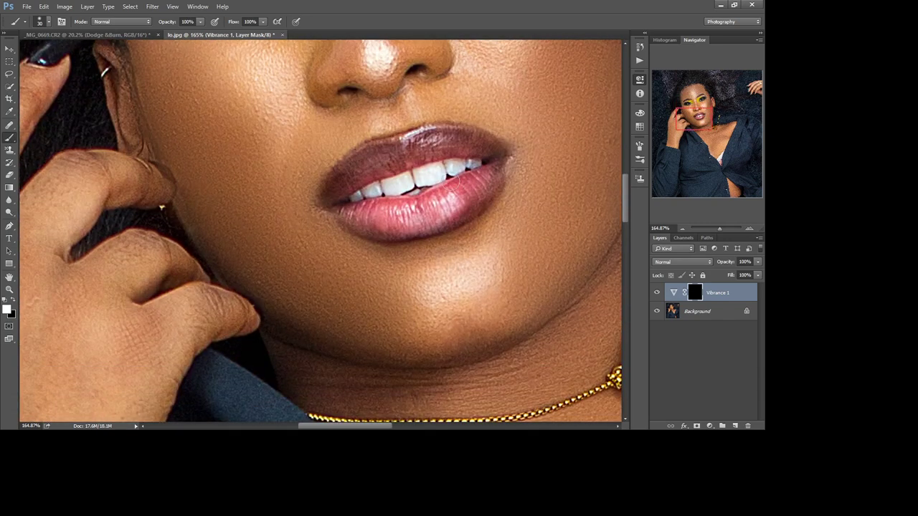
{"action": "mouse_move", "coordinate": [428, 173]}
{"action": "left_mouse_down"}
{"action": "mouse_move", "coordinate": [374, 190]}
{"action": "mouse_move", "coordinate": [473, 166]}
{"action": "mouse_move", "coordinate": [406, 182]}
{"action": "left_mouse_up"}
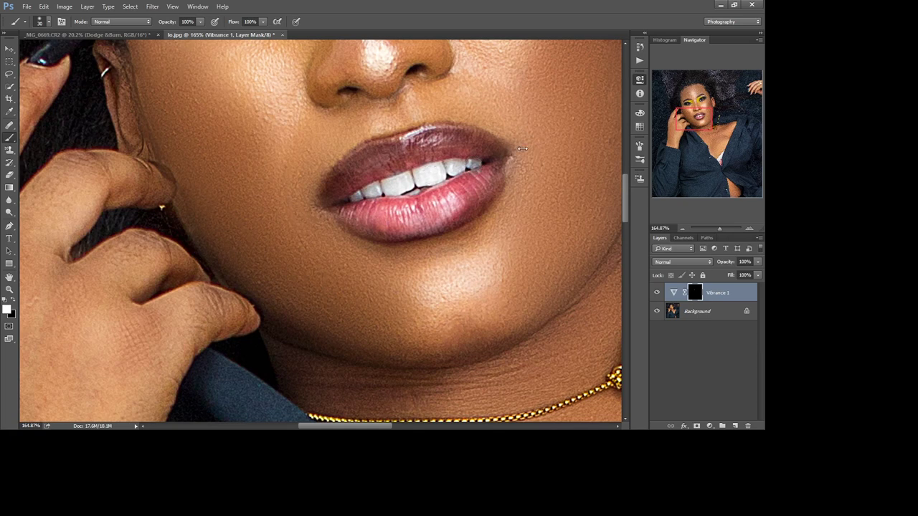
{"action": "left_click", "coordinate": [715, 229]}
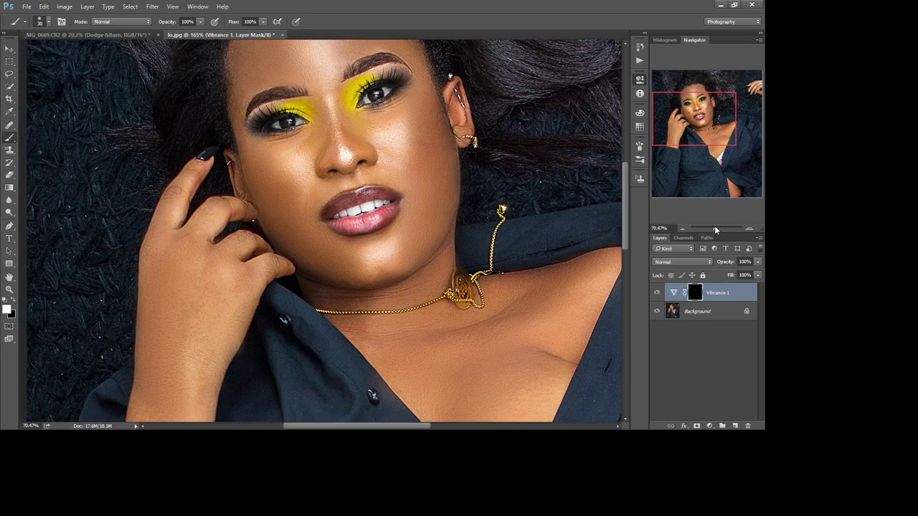
{"action": "left_click_drag", "start_coordinate": [715, 229], "coordinate": [712, 229]}
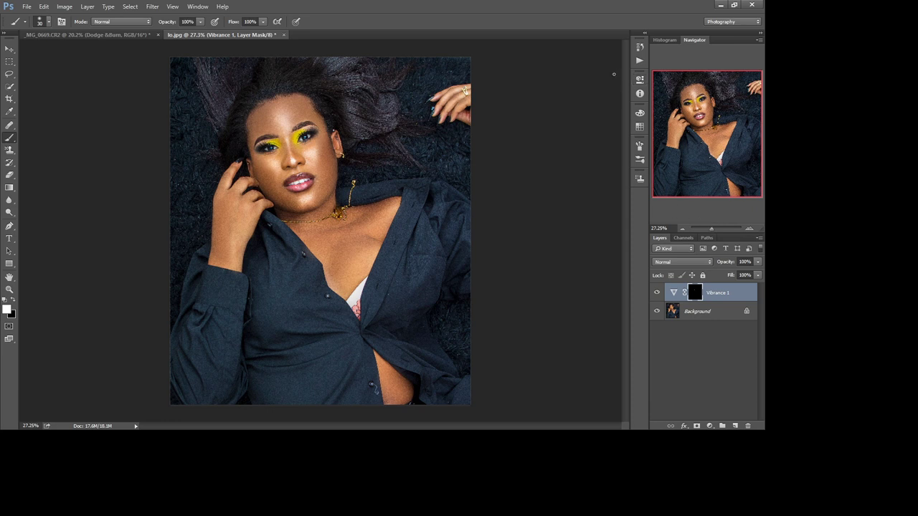
- Choose the Healing Brush on the Background layer and save the document with Ctrl+S
{"action": "left_click", "coordinate": [715, 230]}
{"action": "left_click_drag", "start_coordinate": [707, 133], "coordinate": [712, 287]}
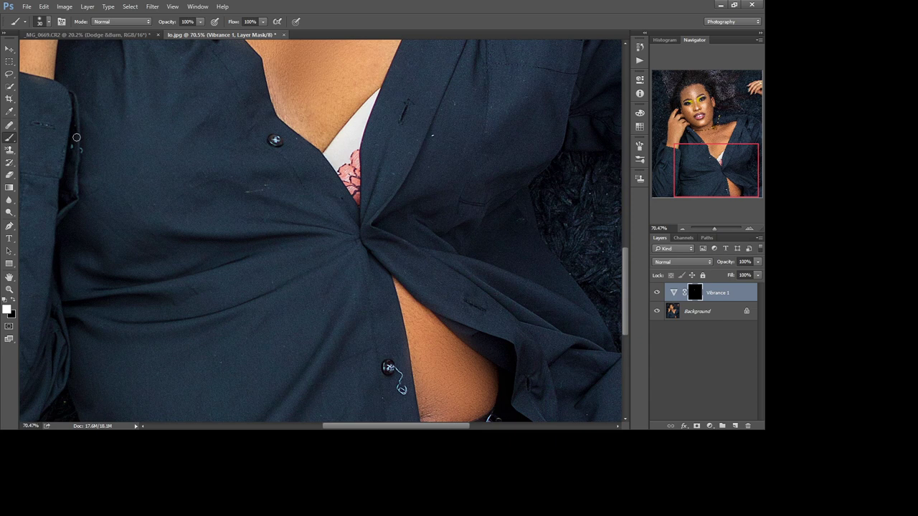
{"action": "left_click", "coordinate": [10, 126]}
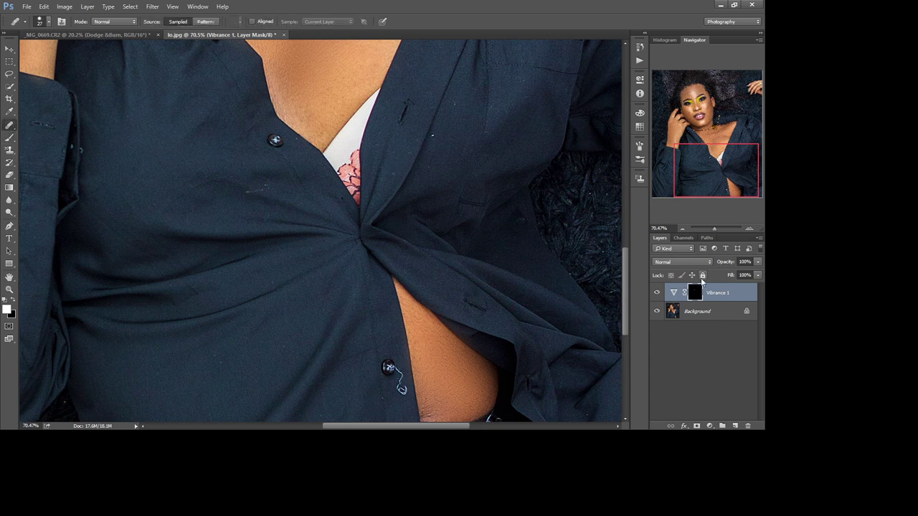
{"action": "left_click", "coordinate": [697, 311]}
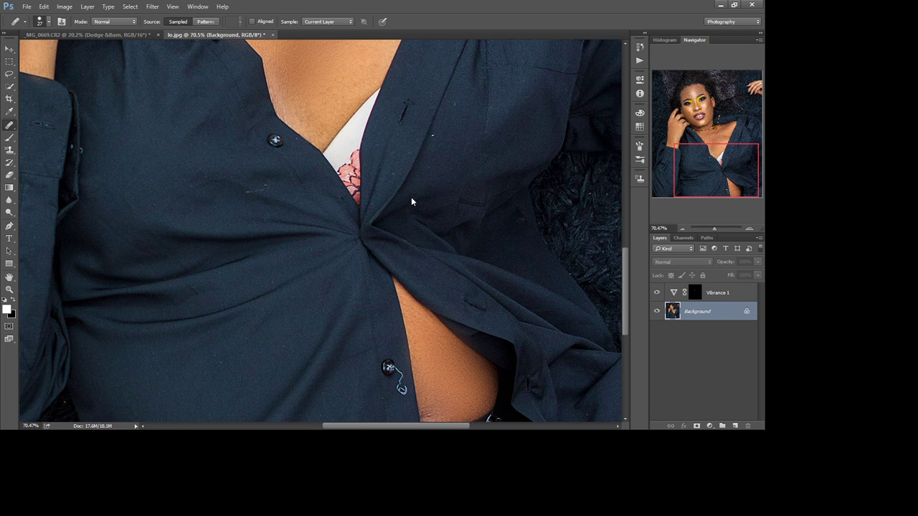
{"action": "key", "text": "ctrl+s"}
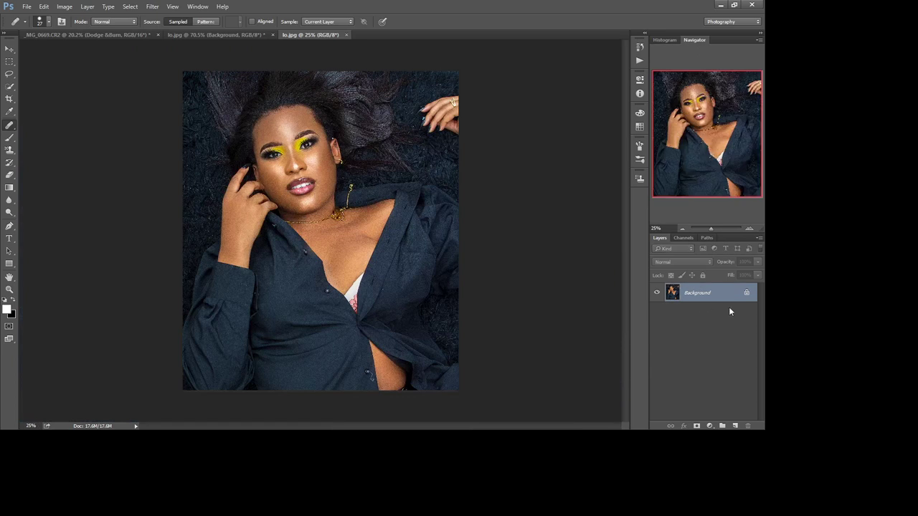
- Duplicate the Background layer and zoom to about 52% on the shirt and torso
{"action": "left_click_drag", "start_coordinate": [734, 292], "coordinate": [734, 426]}
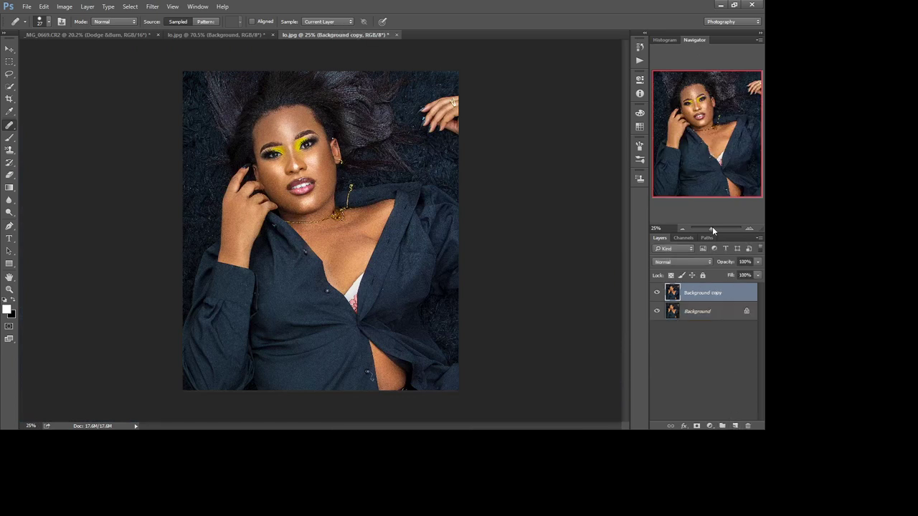
{"action": "left_click_drag", "start_coordinate": [712, 228], "coordinate": [714, 228]}
{"action": "left_click_drag", "start_coordinate": [716, 164], "coordinate": [713, 131]}
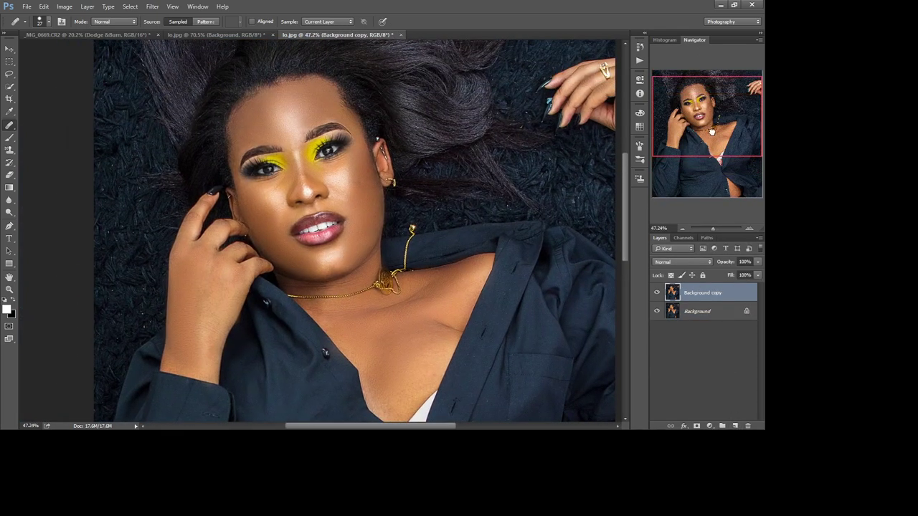
{"action": "left_click_drag", "start_coordinate": [712, 228], "coordinate": [713, 228]}
{"action": "left_click_drag", "start_coordinate": [696, 105], "coordinate": [702, 172]}
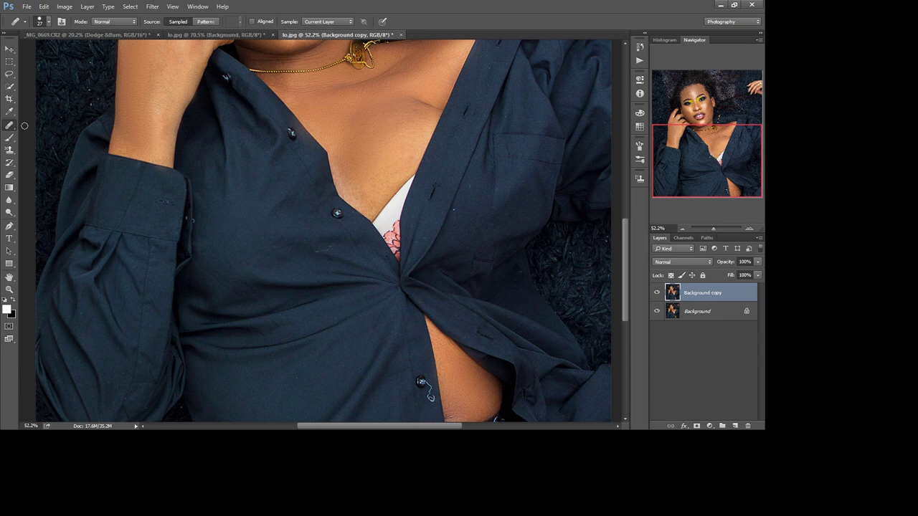
- With a size 30 Spot Healing Brush, remove the loose button thread and three shirt specks
{"action": "key", "text": "shift+j"}
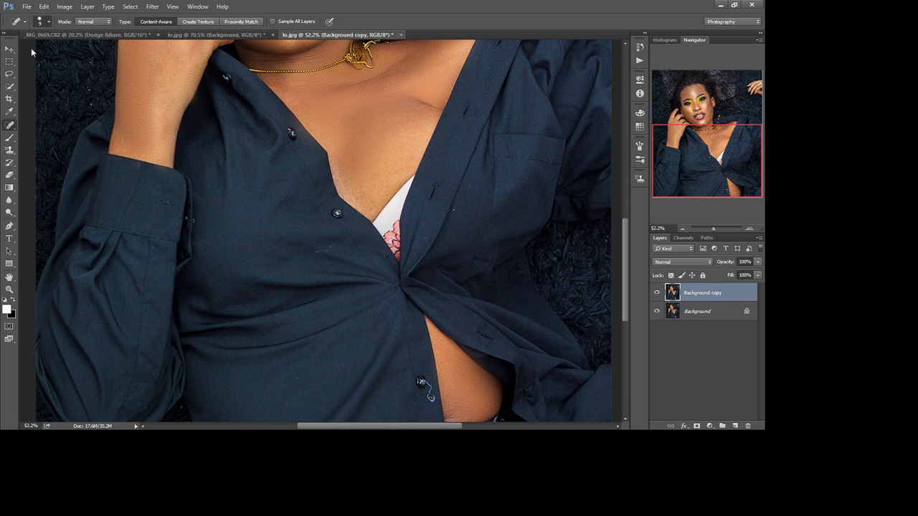
{"action": "key", "text": "bracketright"}
{"action": "left_click_drag", "start_coordinate": [428, 397], "coordinate": [423, 385]}
{"action": "left_click_drag", "start_coordinate": [454, 207], "coordinate": [456, 215]}
{"action": "left_click_drag", "start_coordinate": [321, 250], "coordinate": [307, 251]}
{"action": "left_click_drag", "start_coordinate": [375, 243], "coordinate": [347, 242]}
{"action": "left_click_drag", "start_coordinate": [728, 155], "coordinate": [725, 107]}
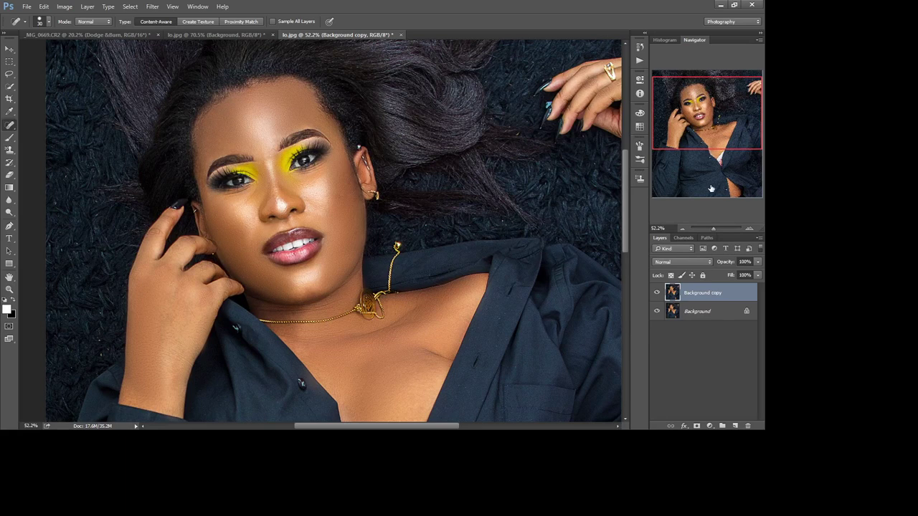
{"action": "left_click_drag", "start_coordinate": [717, 228], "coordinate": [712, 227]}
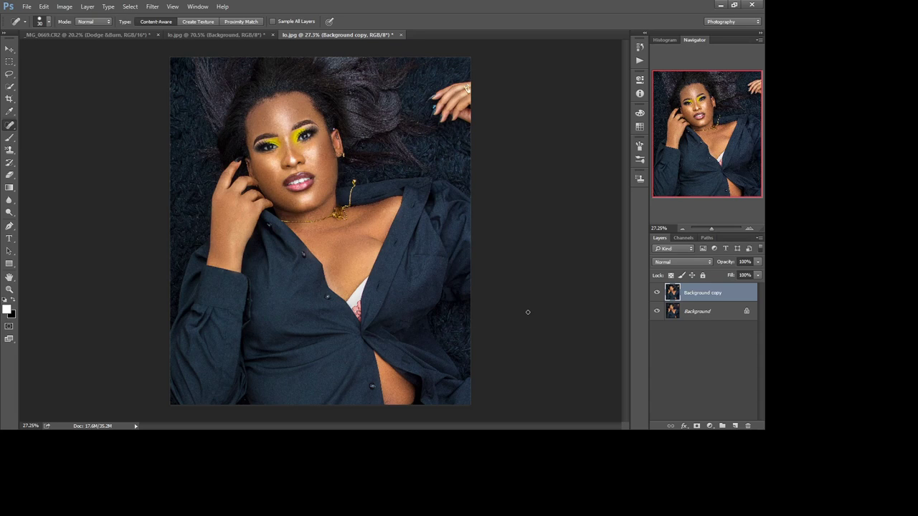
- Run a filter from the Filter menu on the Background copy layer
{"action": "left_click", "coordinate": [156, 10]}
{"action": "left_click", "coordinate": [179, 65]}
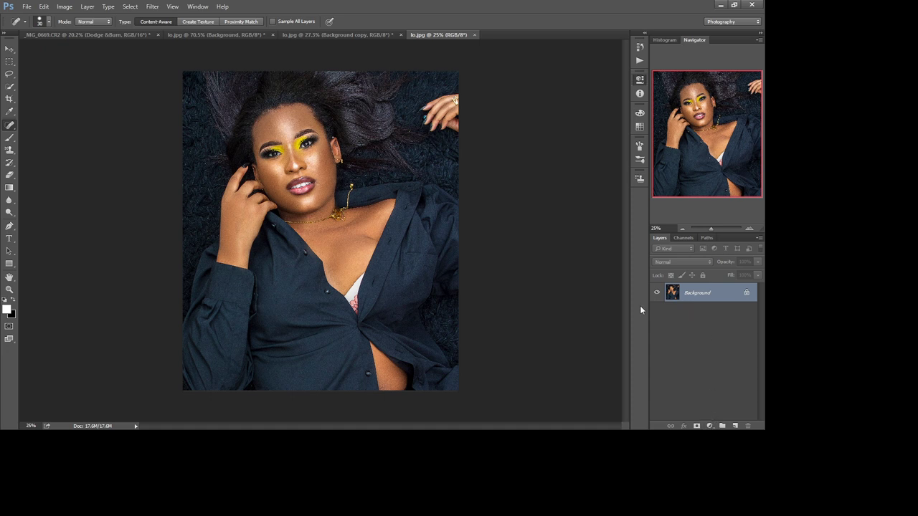
- Add a teal Color Lookup adjustment and toggle it on and off to compare
{"action": "left_click", "coordinate": [576, 114]}
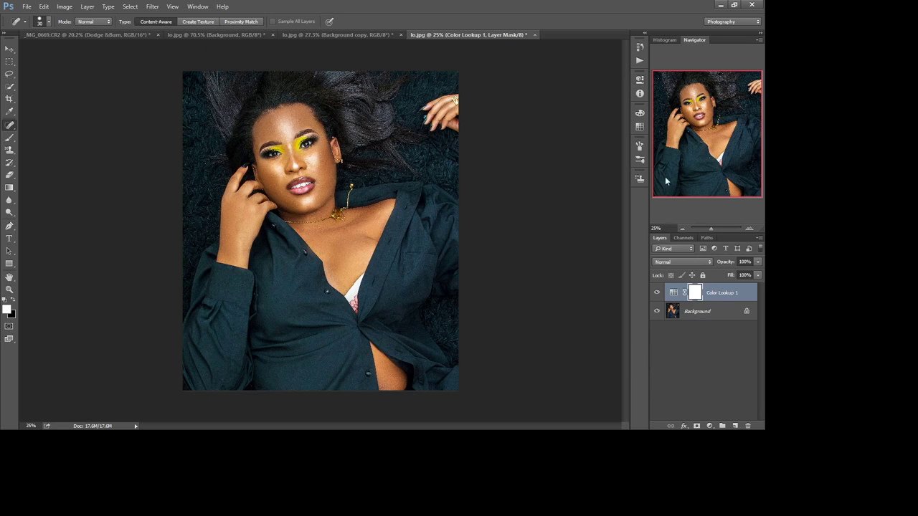
{"action": "left_click_drag", "start_coordinate": [712, 227], "coordinate": [712, 227]}
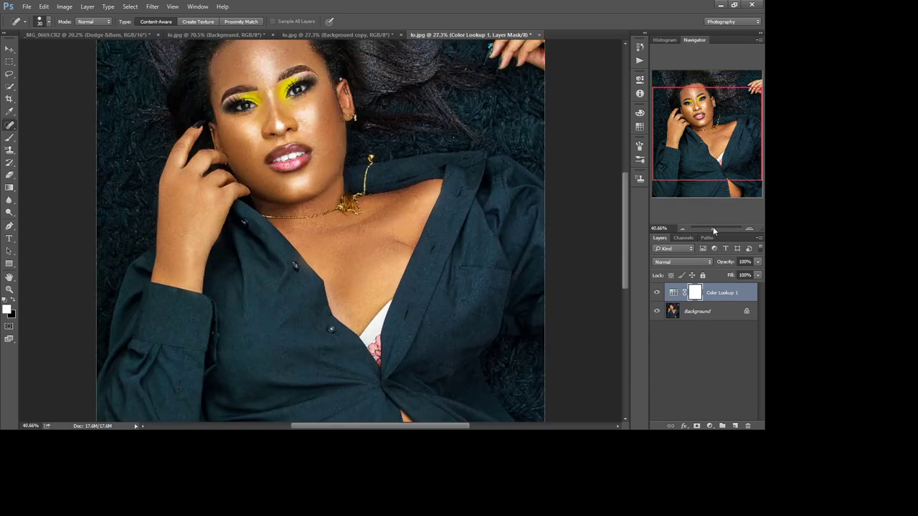
{"action": "left_click", "coordinate": [698, 133]}
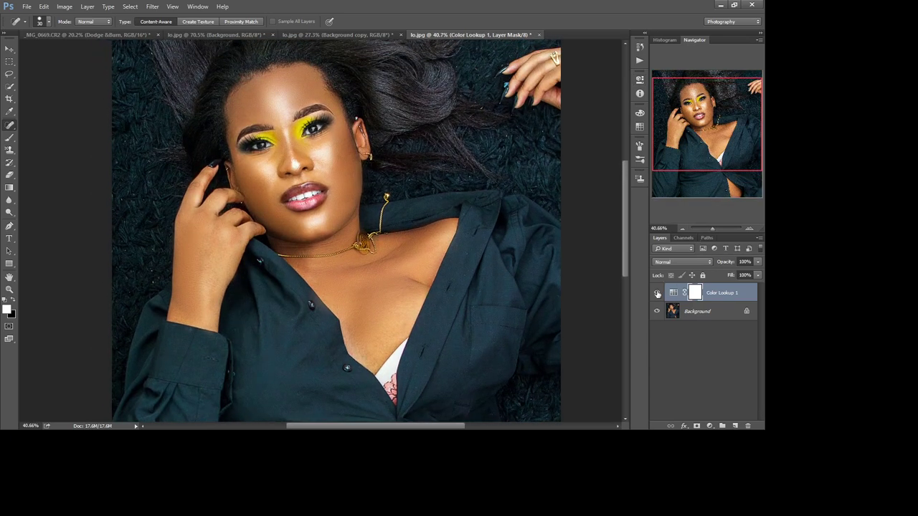
{"action": "left_click", "coordinate": [657, 292]}
{"action": "left_click", "coordinate": [657, 293]}
{"action": "left_click", "coordinate": [657, 293]}
{"action": "left_click", "coordinate": [656, 293]}
- Lower the Color Lookup layer's Fill to 25% and compare it against the original
{"action": "mouse_move", "coordinate": [758, 276]}
{"action": "left_mouse_down"}
{"action": "mouse_move", "coordinate": [748, 289]}
{"action": "mouse_move", "coordinate": [721, 291]}
{"action": "left_mouse_up"}
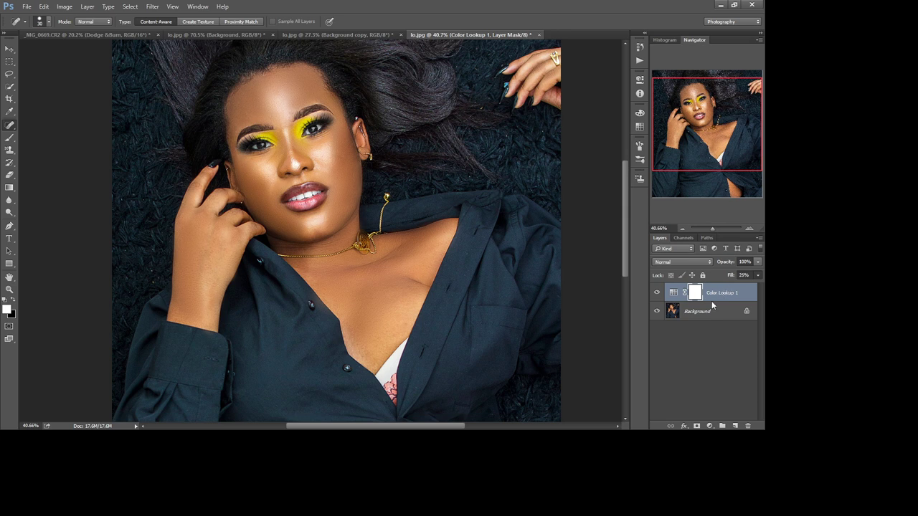
{"action": "left_click", "coordinate": [658, 295]}
{"action": "left_click", "coordinate": [659, 295]}
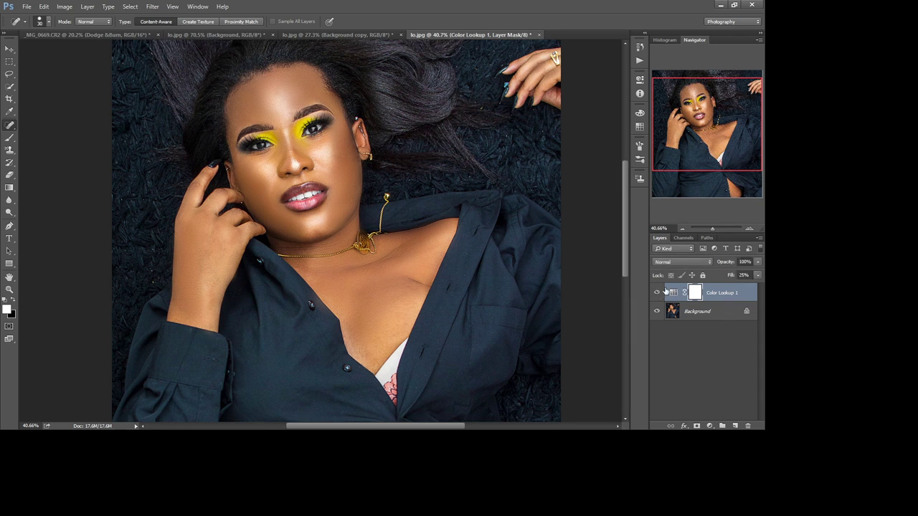